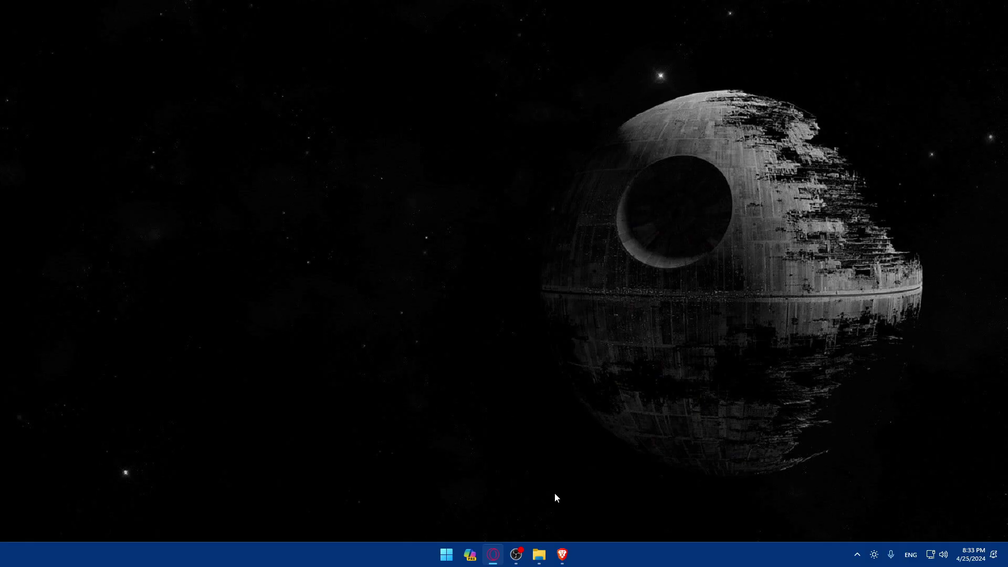
# Launch Brave and load airbnb.com, showing stay listings priced in MAD.
pyautogui.click(561, 553)
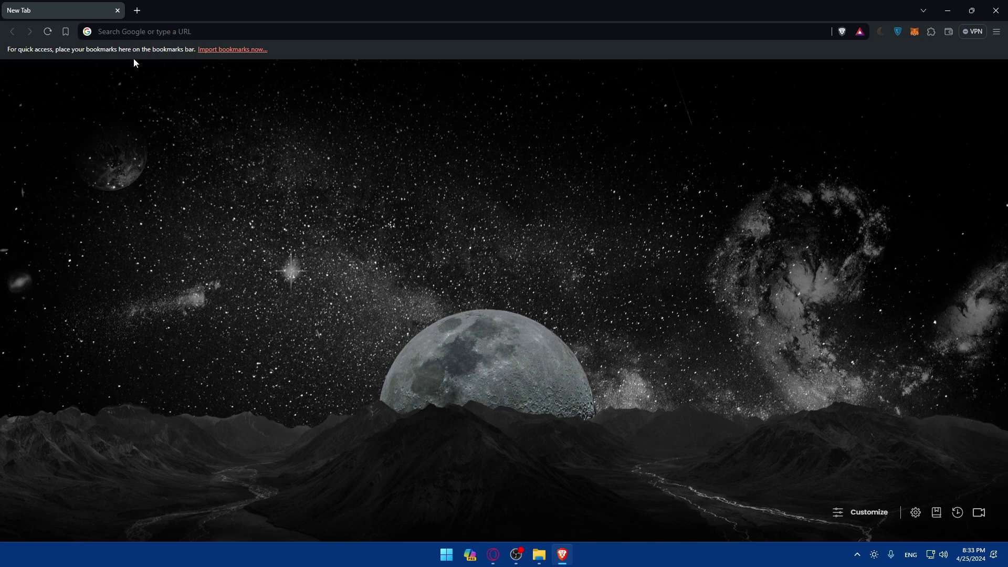
pyautogui.click(139, 30)
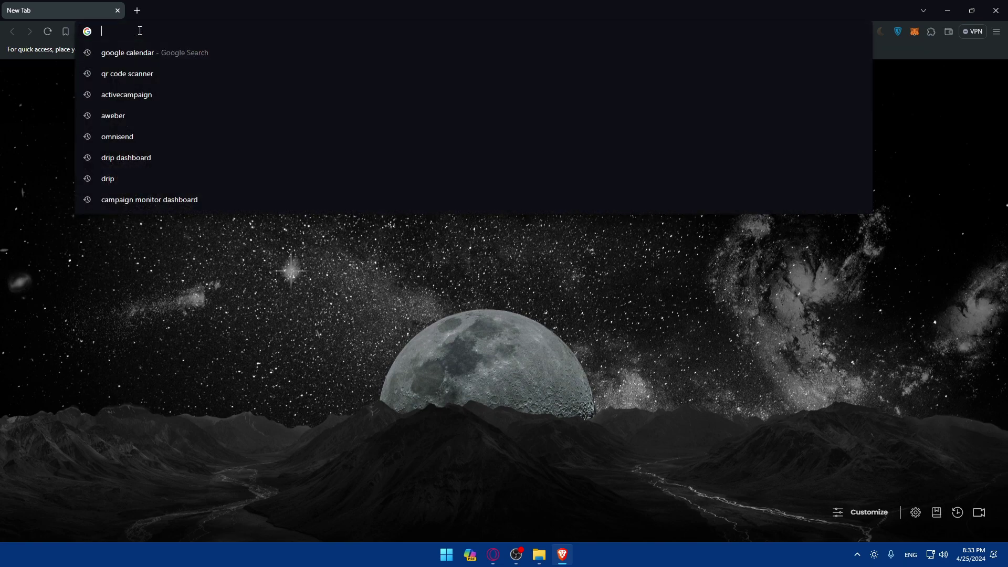
pyautogui.write('ai')
pyautogui.press('BackSpace')
pyautogui.press('BackSpace')
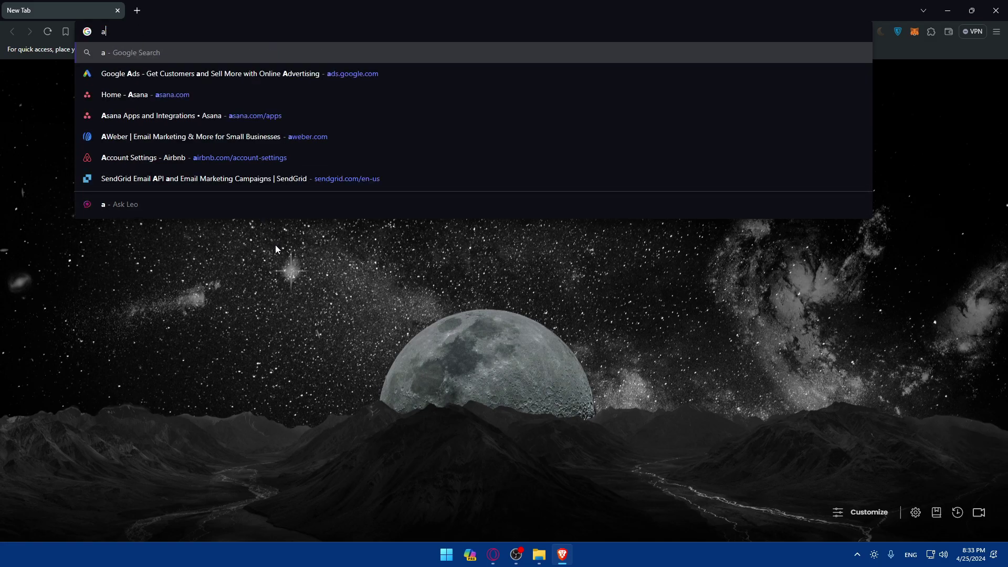
pyautogui.press('Escape')
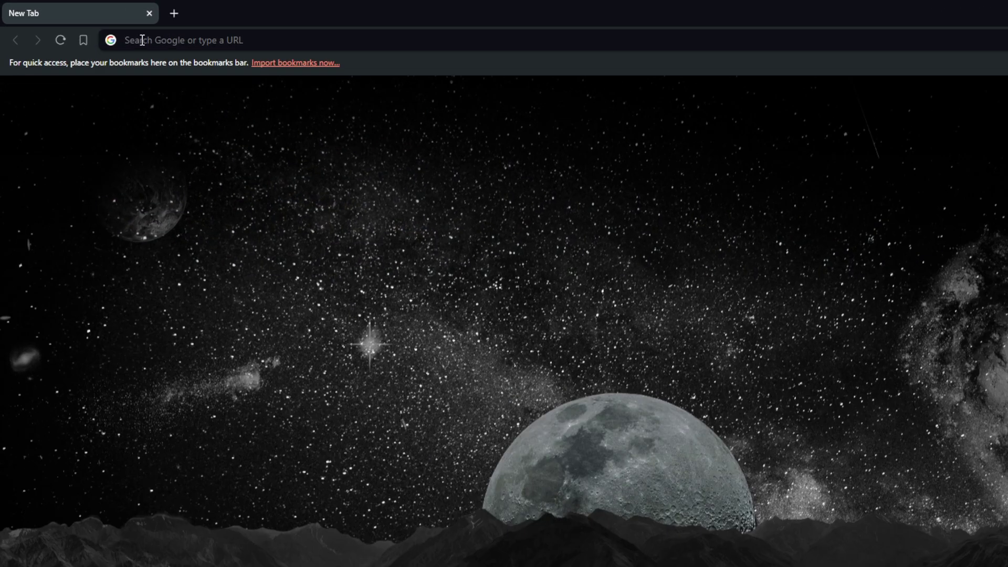
pyautogui.click(111, 31)
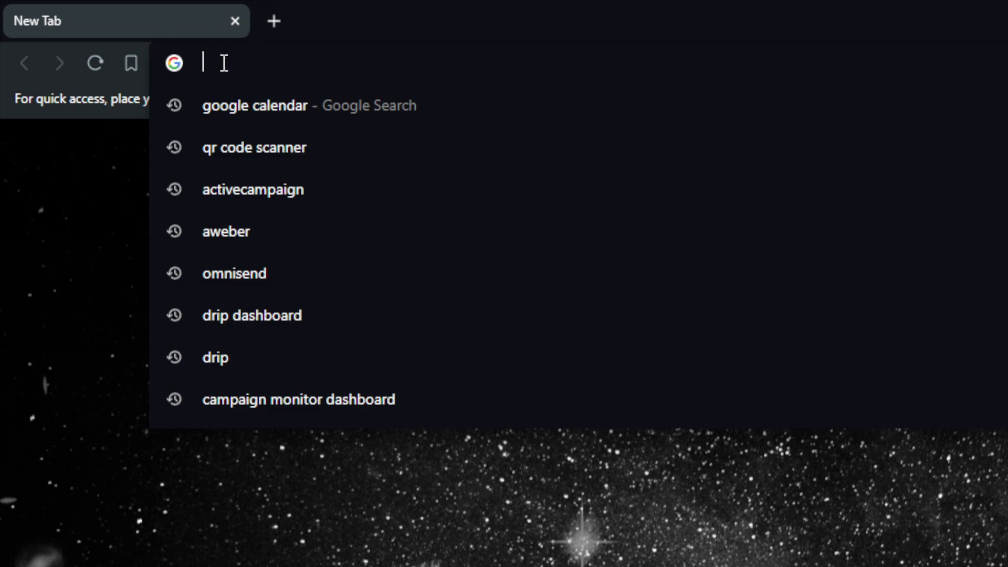
pyautogui.write('airbanb')
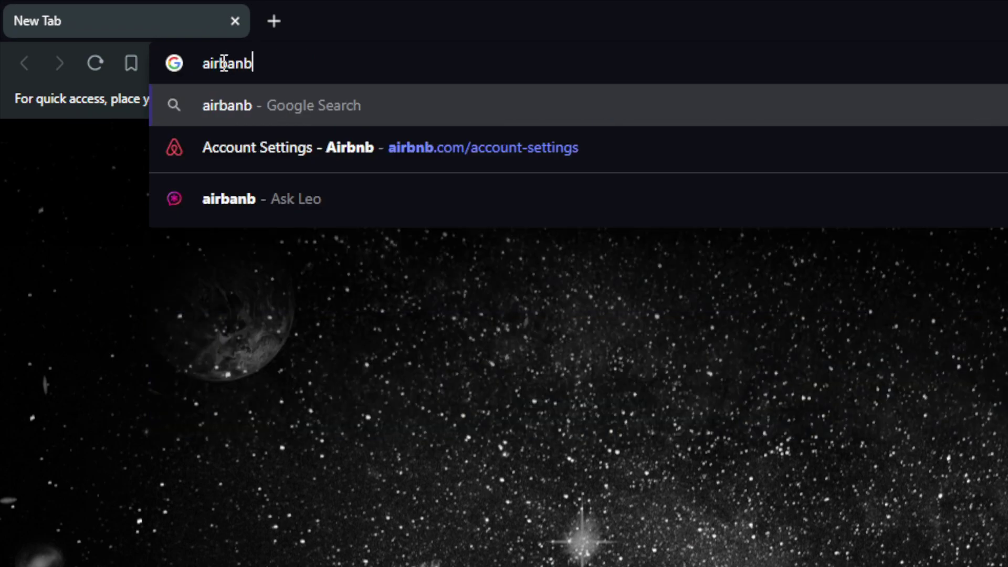
pyautogui.press('BackSpace')
pyautogui.press('BackSpace')
pyautogui.press('BackSpace')
pyautogui.write('b')
pyautogui.press('BackSpace')
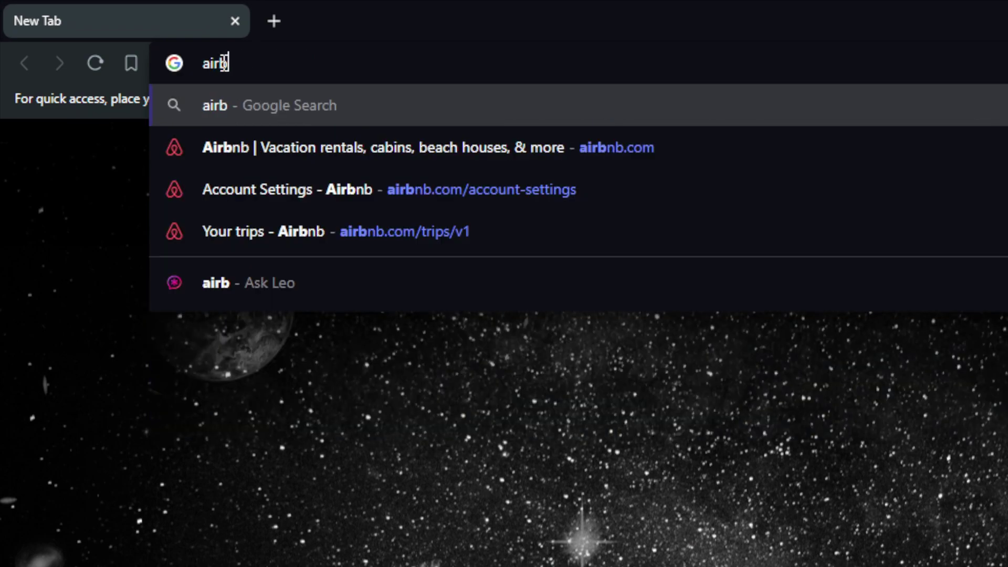
pyautogui.write('nb.com')
pyautogui.press('Return')
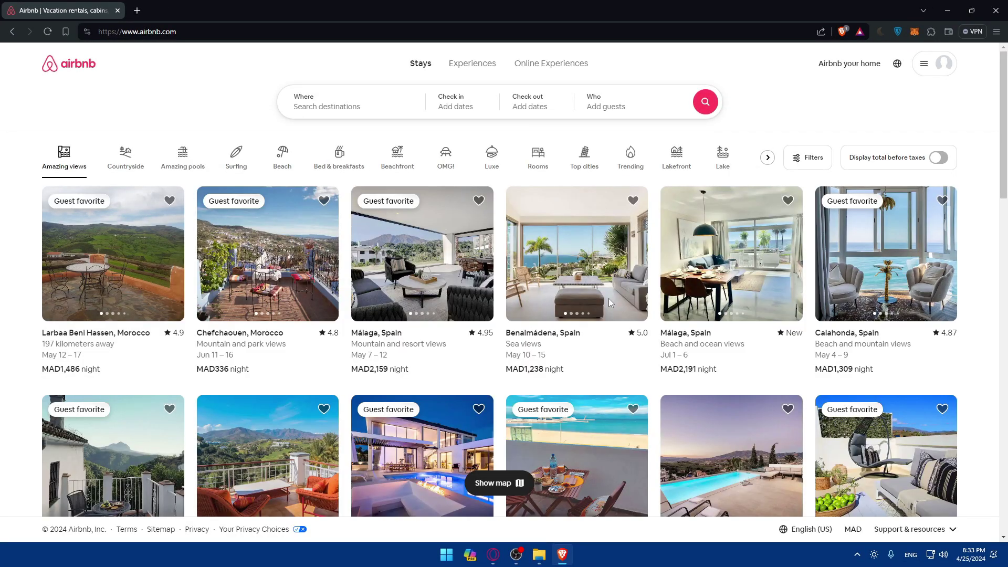
pyautogui.click(924, 71)
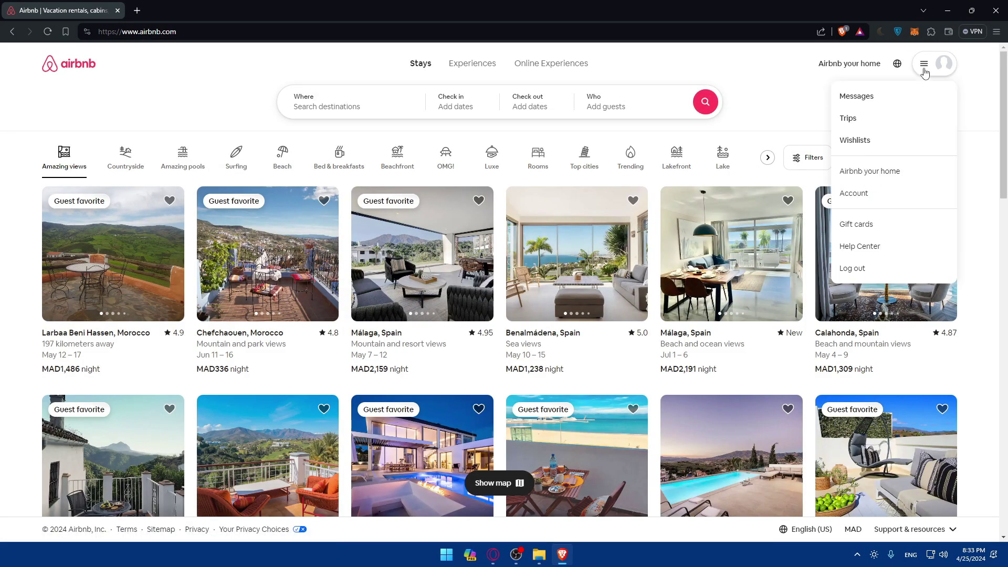
pyautogui.click(925, 72)
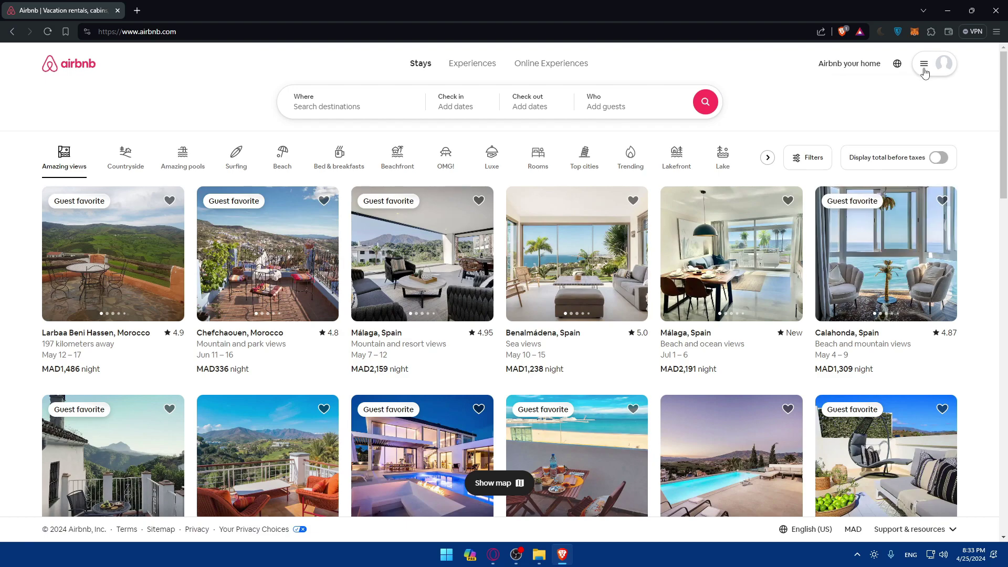
pyautogui.hotkey('ctrl', 'shift', 'n')
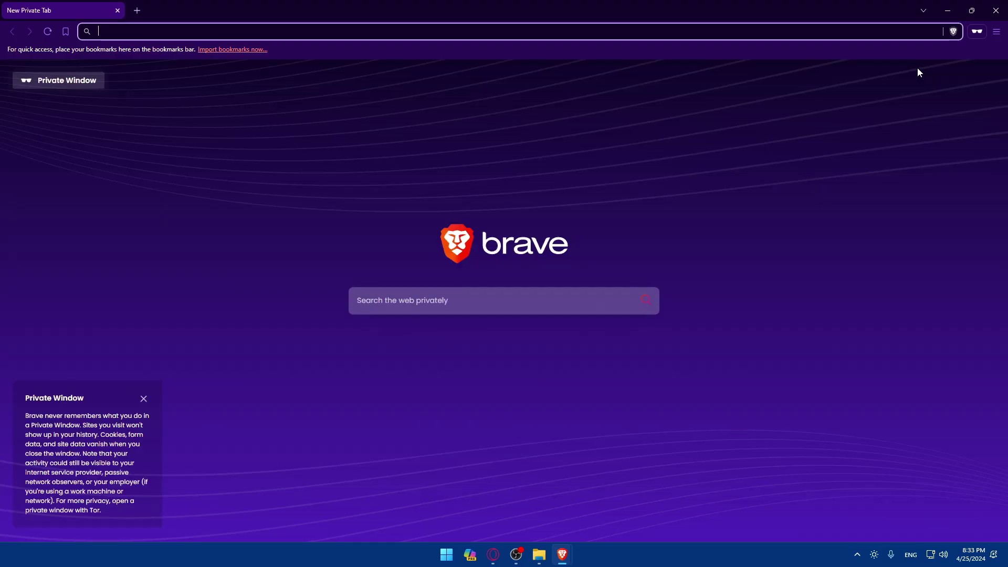
pyautogui.write('airbnb.com')
pyautogui.press('Return')
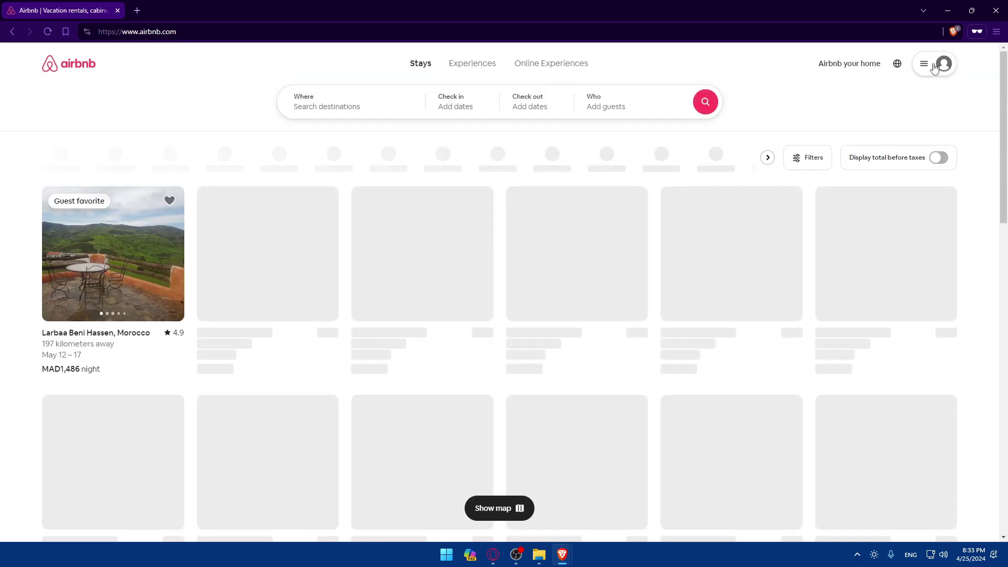
pyautogui.click(920, 66)
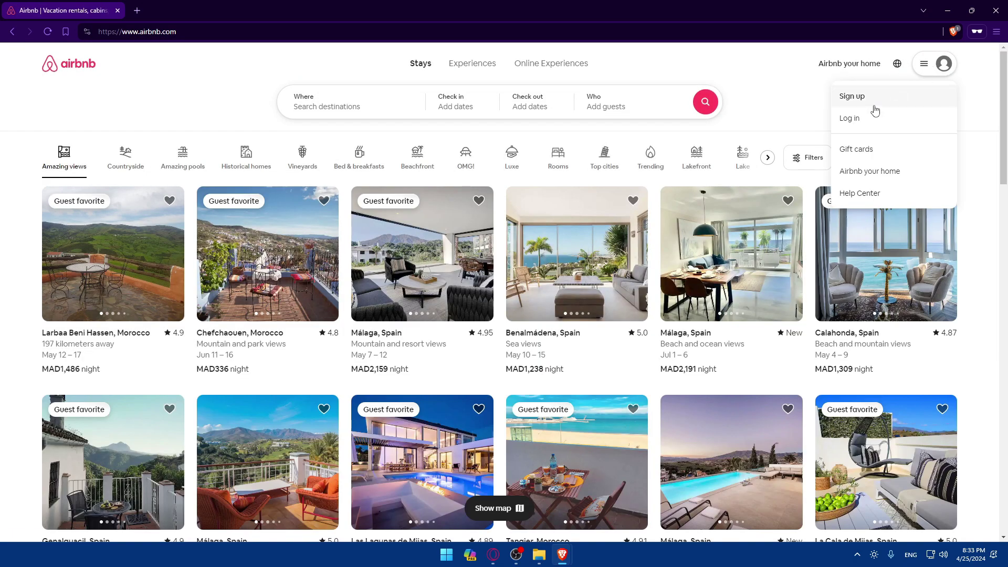
pyautogui.click(870, 116)
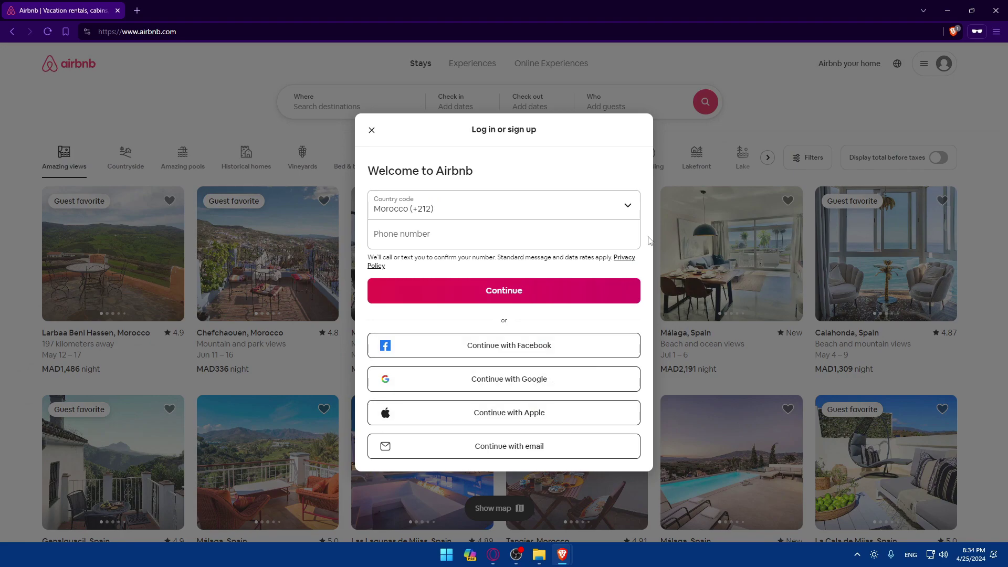
pyautogui.click(745, 124)
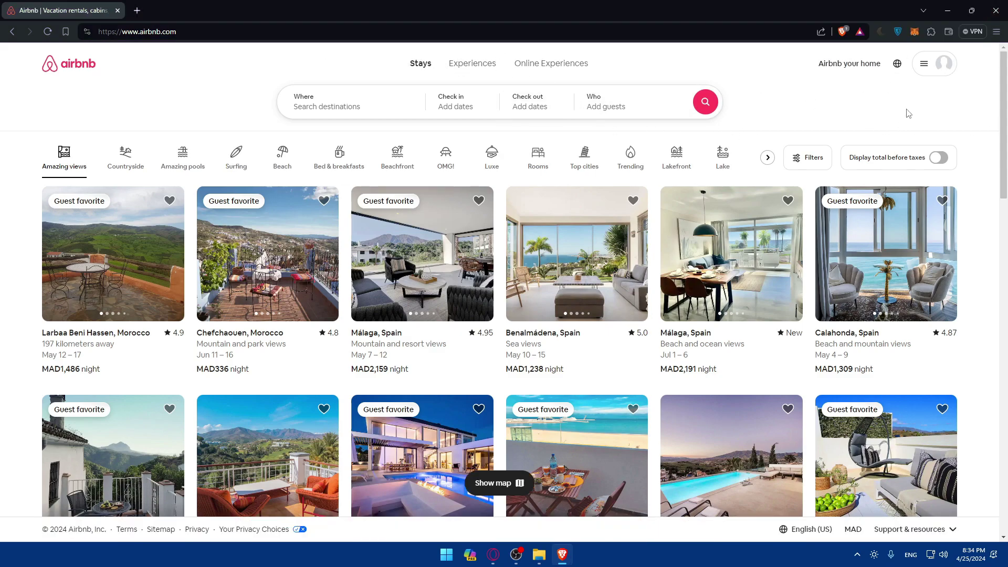
pyautogui.click(934, 63)
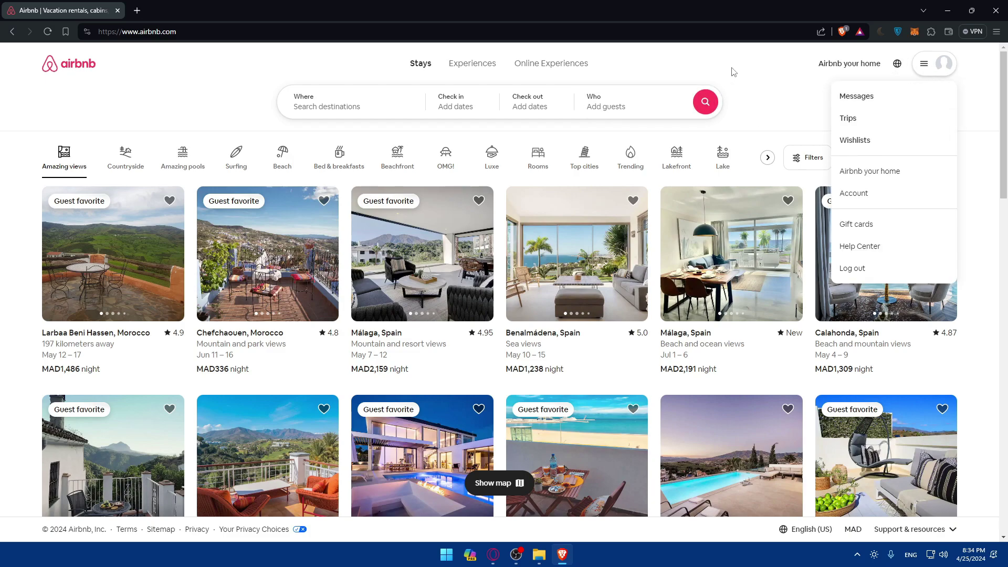
pyautogui.click(714, 81)
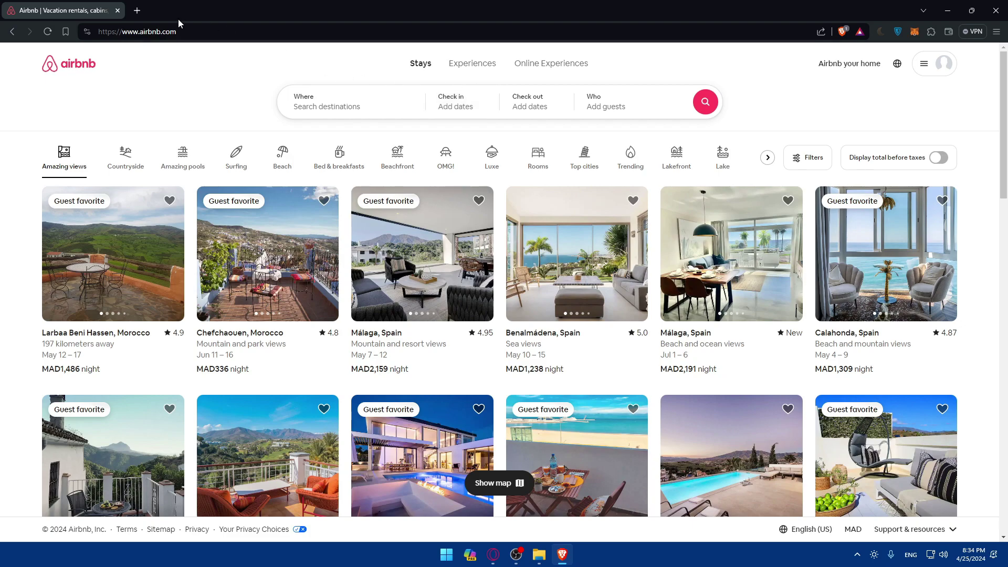
pyautogui.click(141, 11)
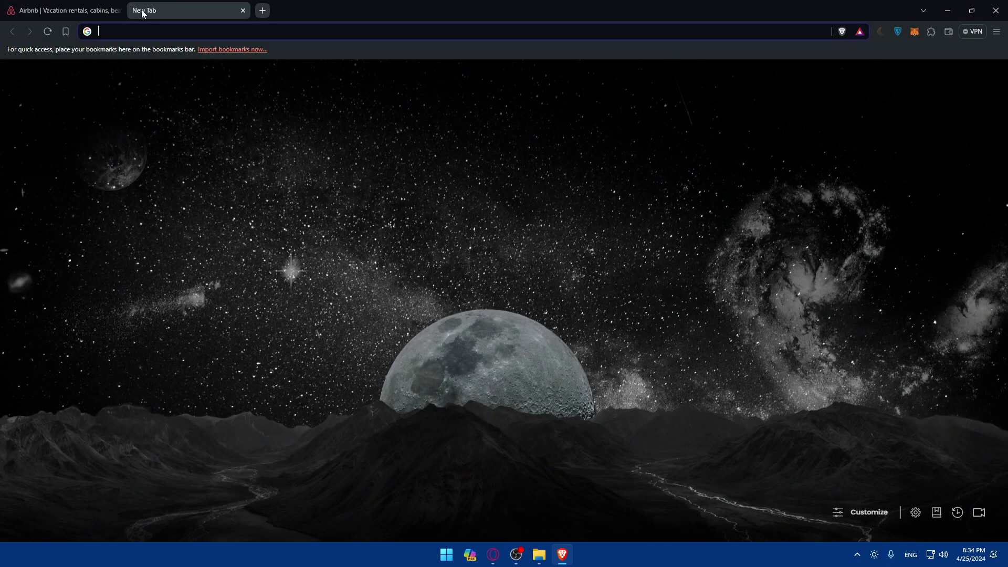
pyautogui.write('chann')
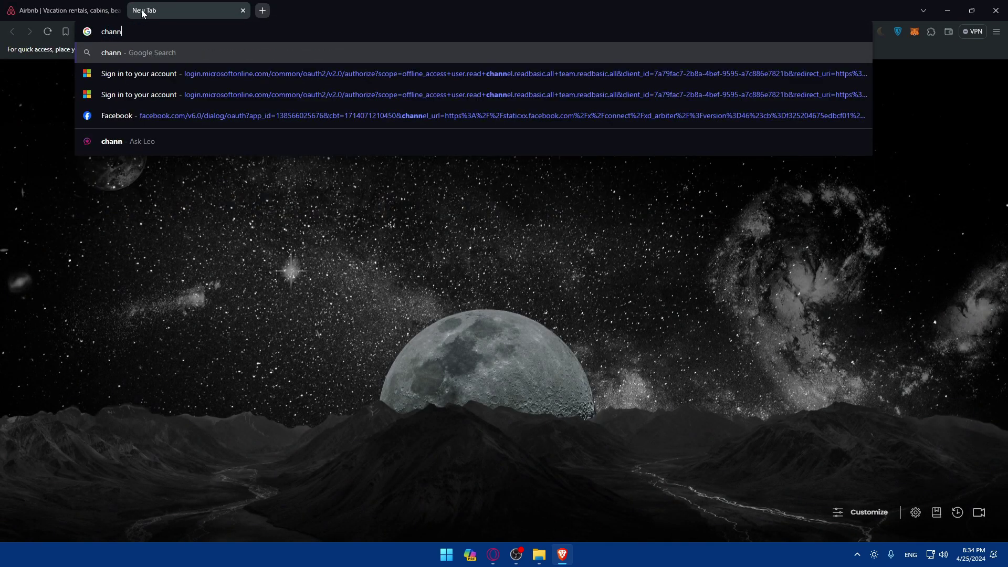
pyautogui.write('el manger ')
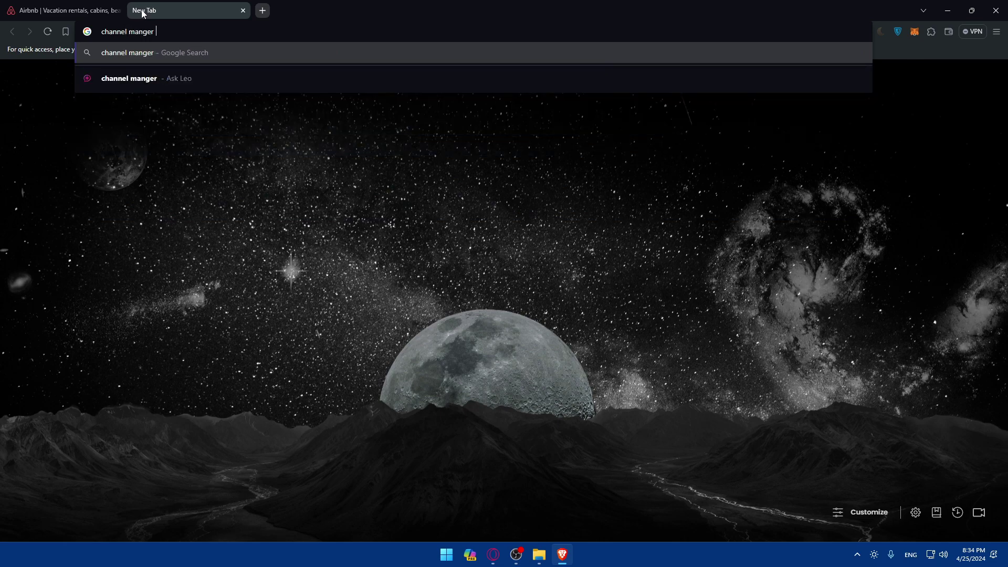
pyautogui.write('that co')
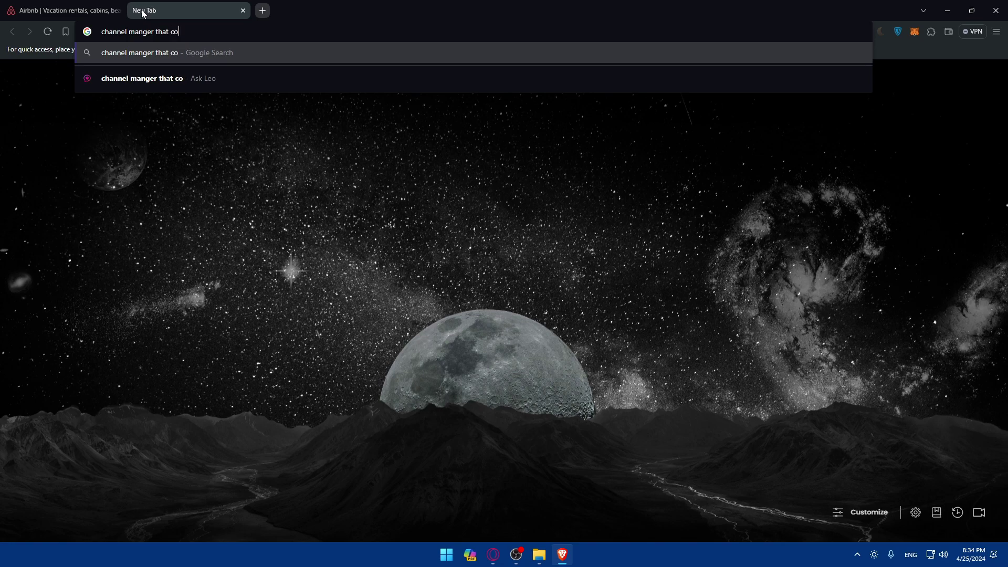
pyautogui.write('nnect with a')
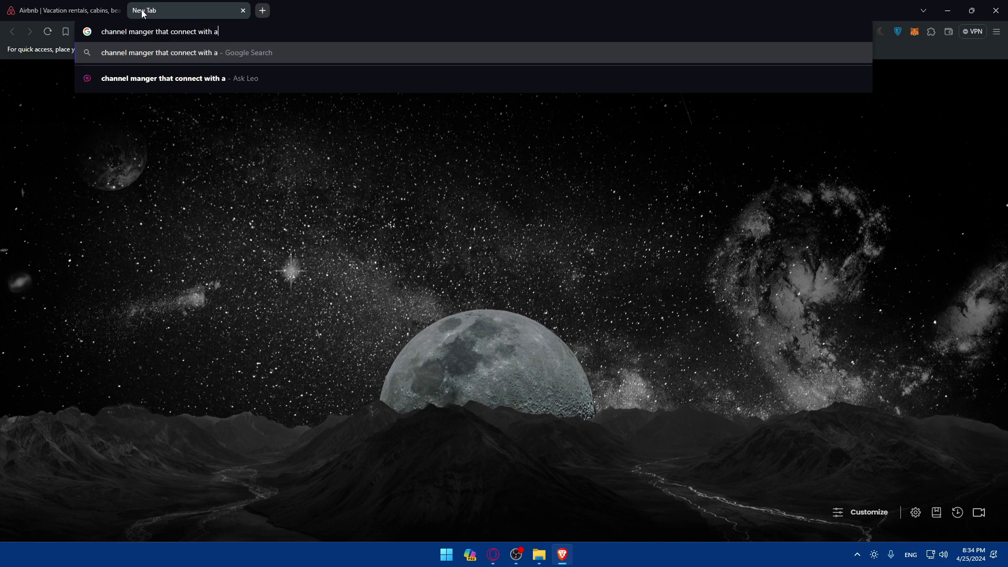
pyautogui.write('irbnb')
pyautogui.press('Return')
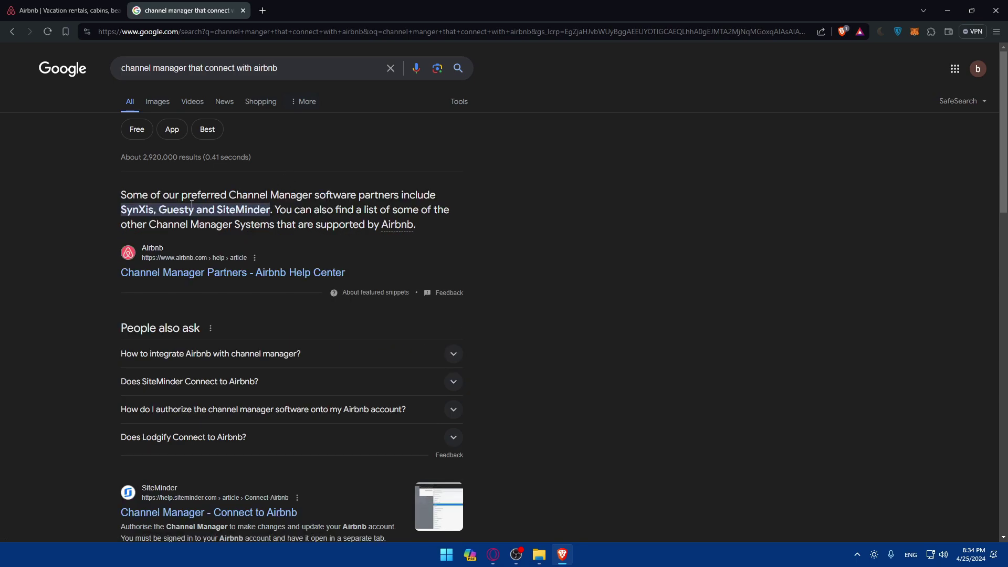
pyautogui.moveTo(121, 196); pyautogui.dragTo(243, 195)
pyautogui.click(185, 195)
# Close the Google tab and search the Airbnb Help Center for 'channel manager' (57 results).
pyautogui.middleClick(234, 13)
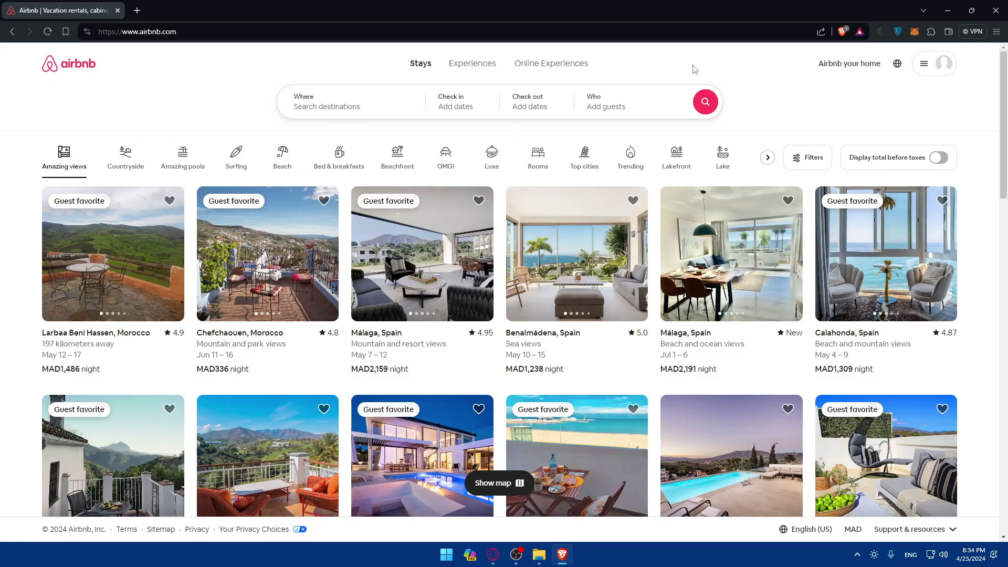
pyautogui.click(924, 65)
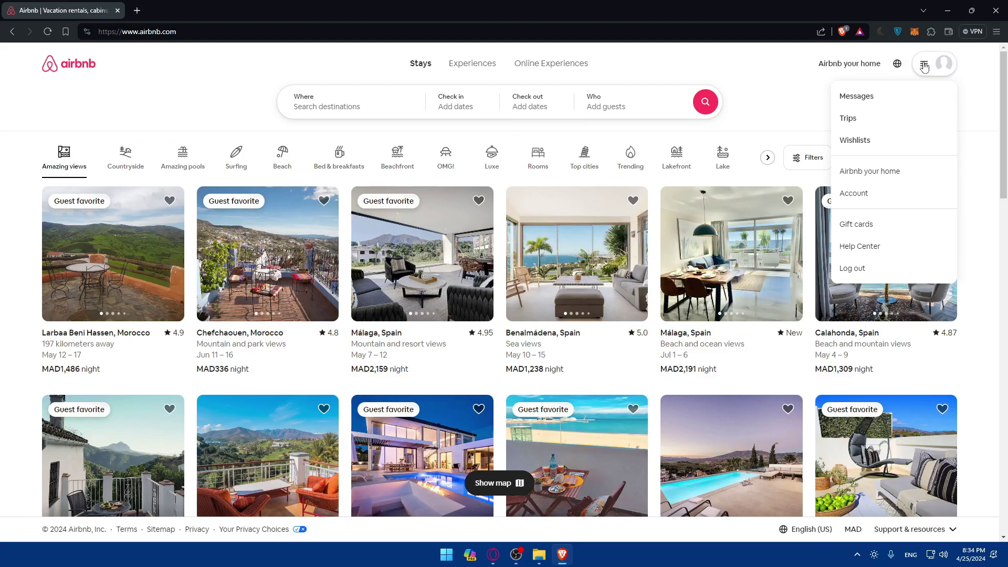
pyautogui.click(872, 246)
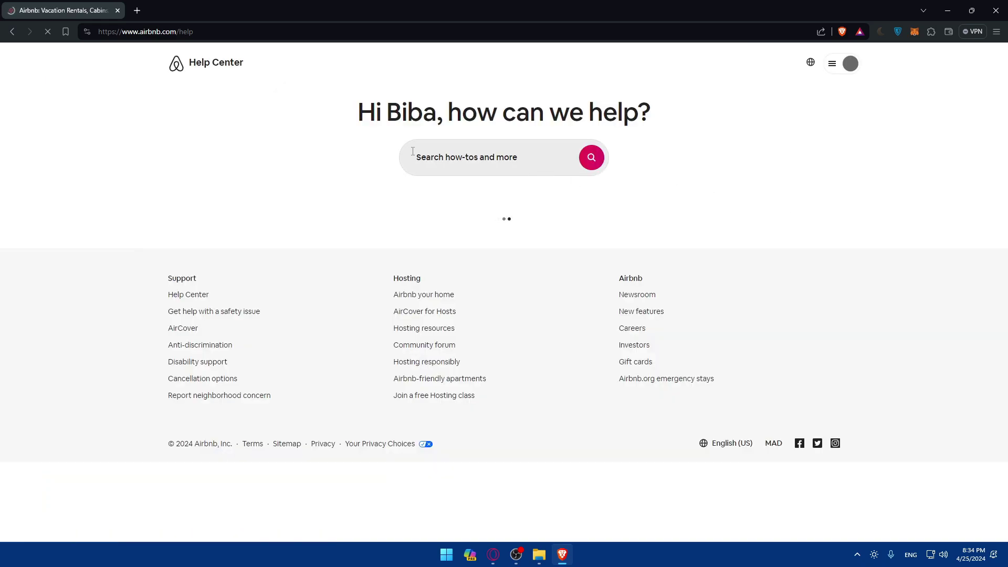
pyautogui.click(438, 159)
pyautogui.write('ch')
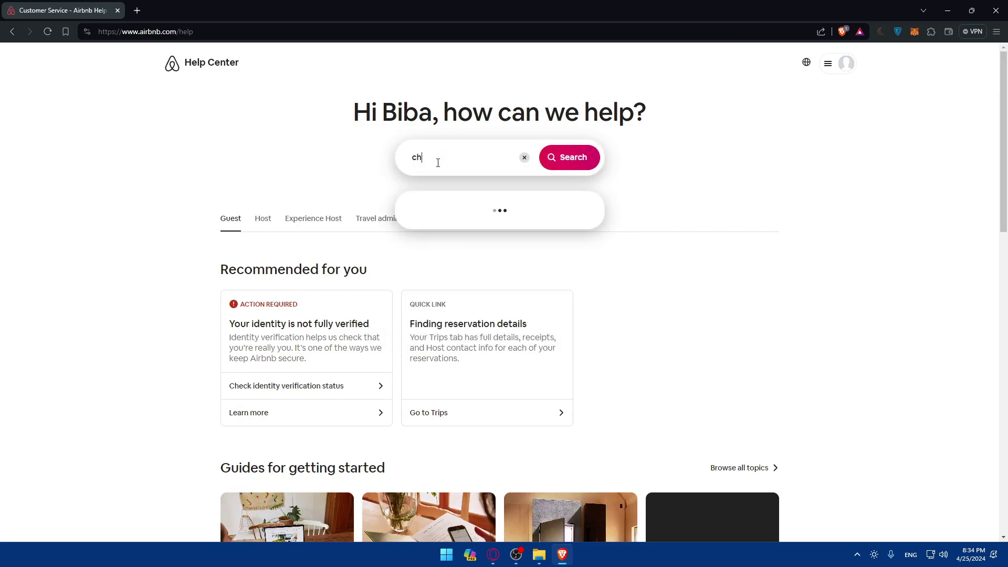
pyautogui.write('annel mana')
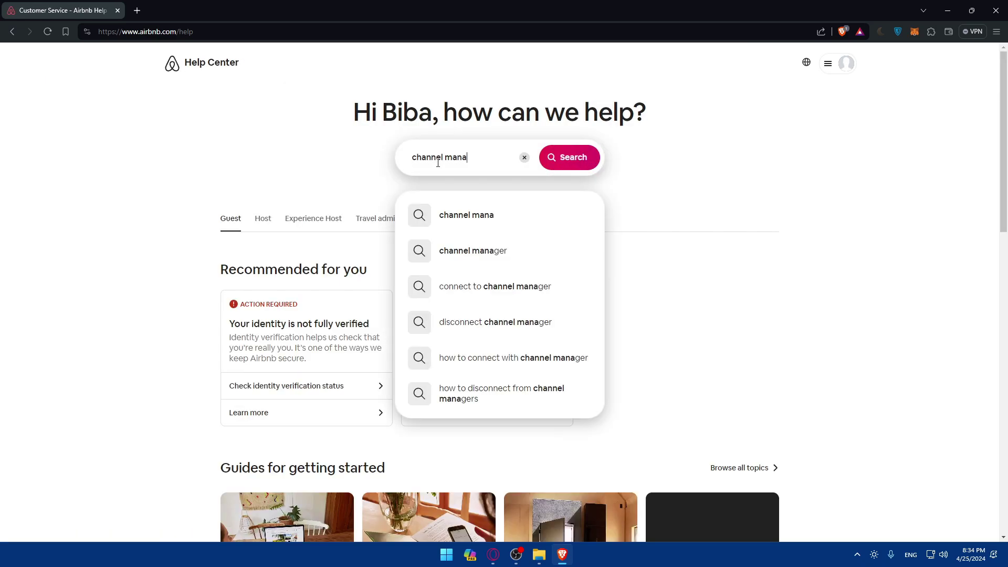
pyautogui.click(484, 248)
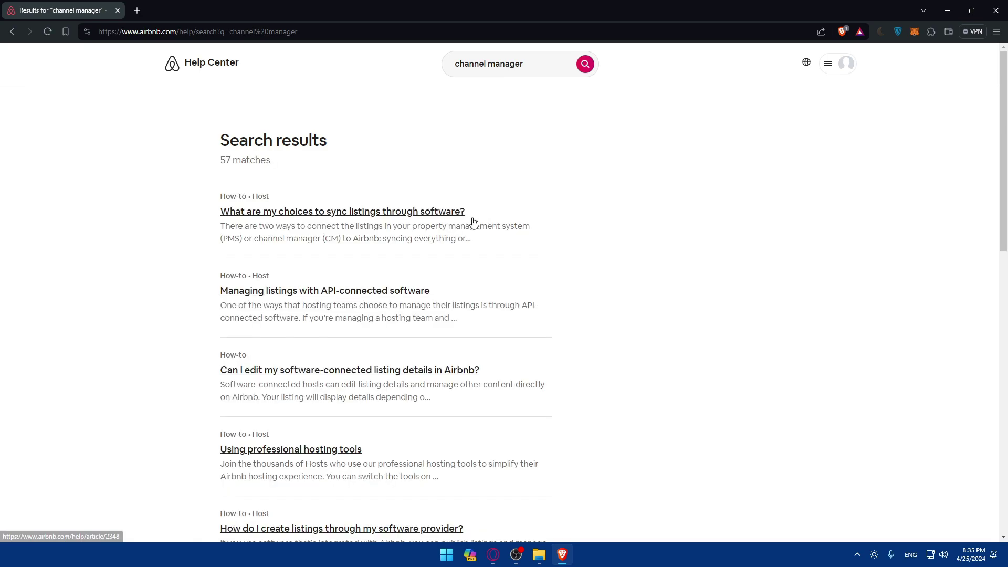
# Open the sync listings, API-connected software and 'Can I edit' articles in new tabs.
pyautogui.rightClick(347, 216)
pyautogui.click(367, 218)
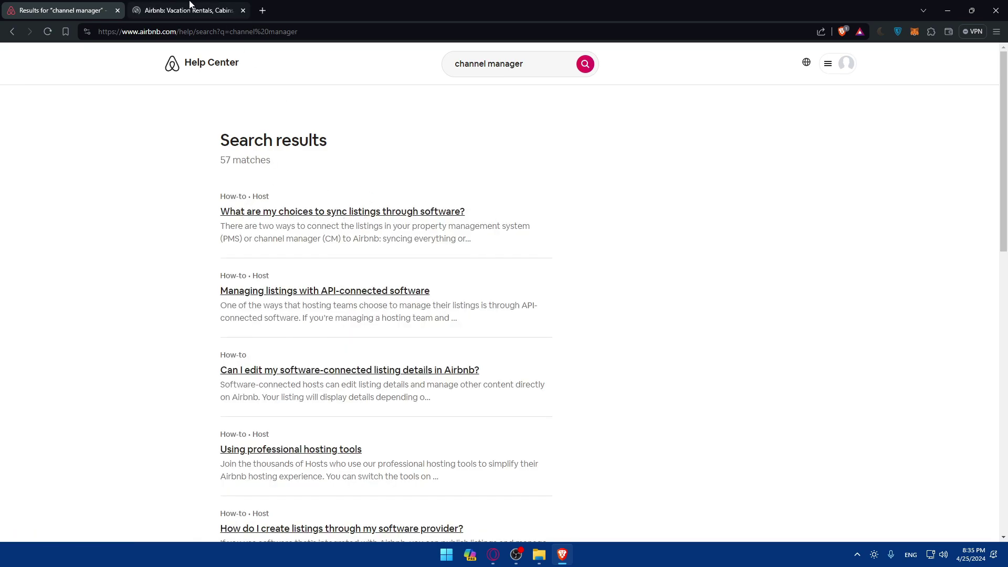
pyautogui.rightClick(316, 292)
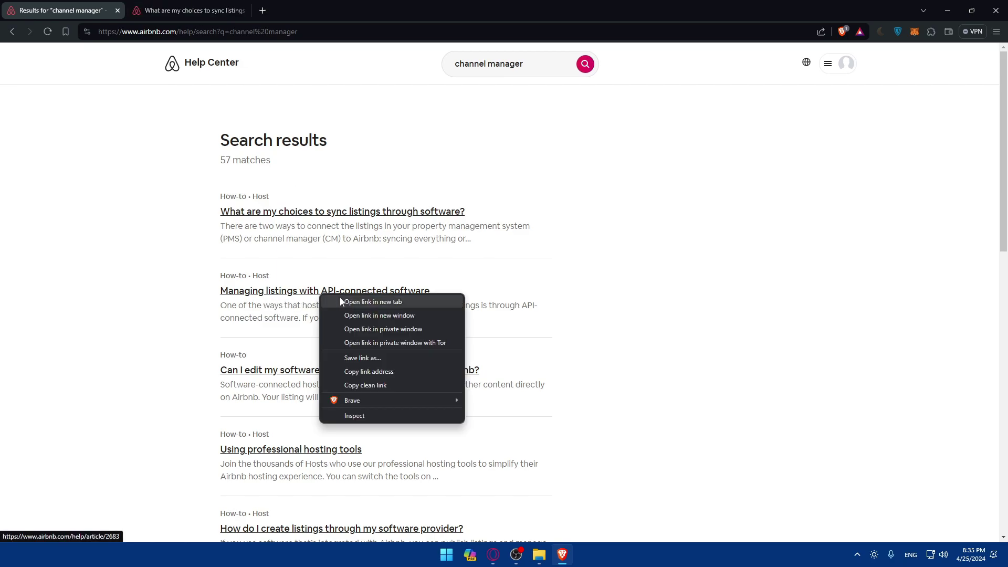
pyautogui.click(378, 299)
pyautogui.scroll(-2, 386, 279)
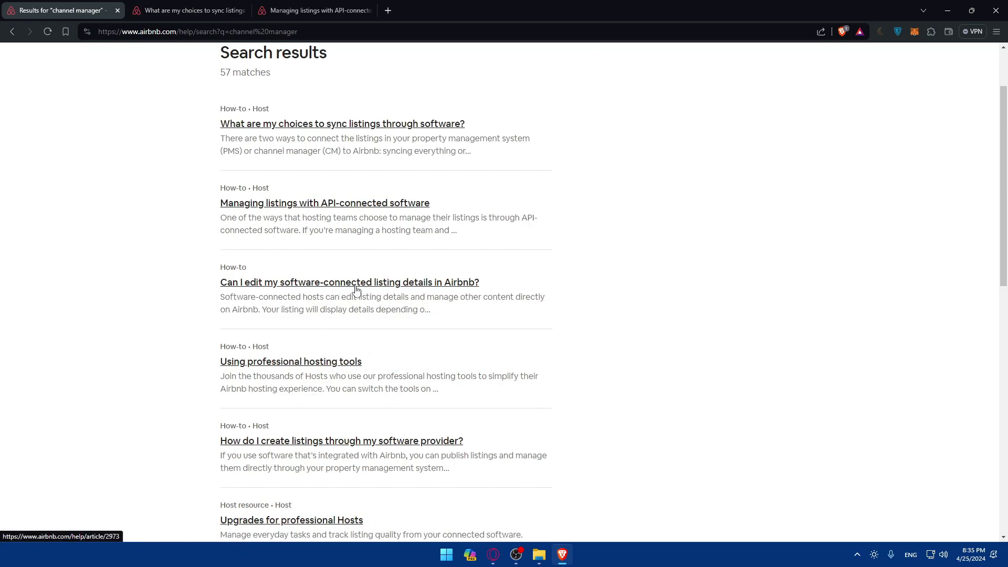
pyautogui.rightClick(356, 288)
pyautogui.click(378, 295)
pyautogui.scroll(-2, 344, 288)
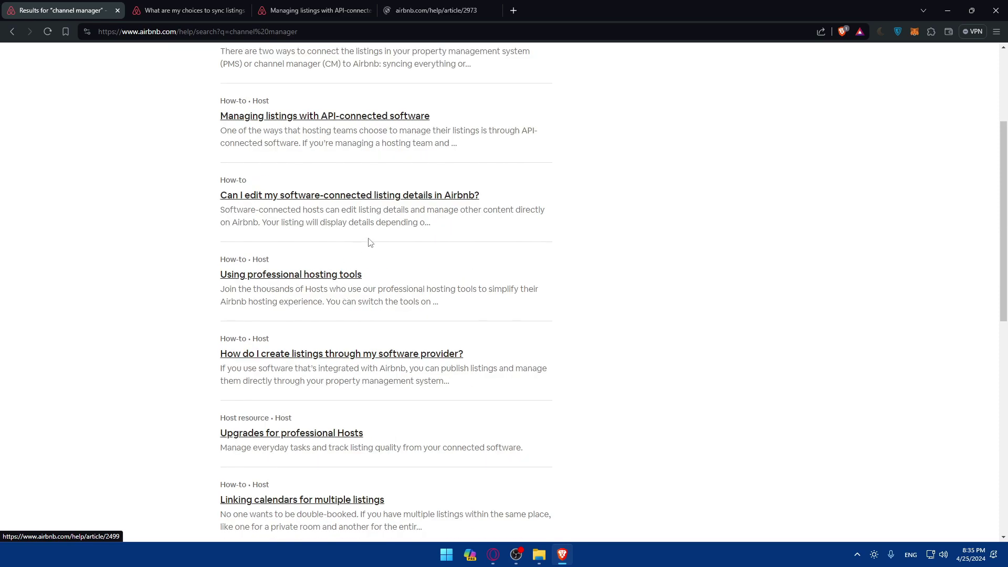
pyautogui.scroll(-2, 343, 259)
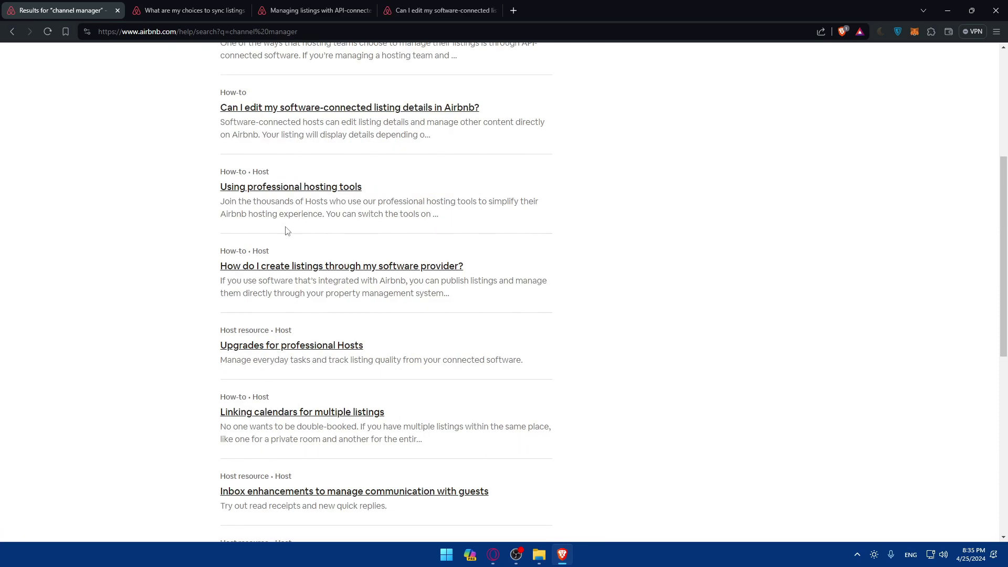
# Read the three articles and close each one, ending on the channel manager results.
pyautogui.click(177, 7)
pyautogui.scroll(-2, 366, 255)
pyautogui.scroll(2, 368, 255)
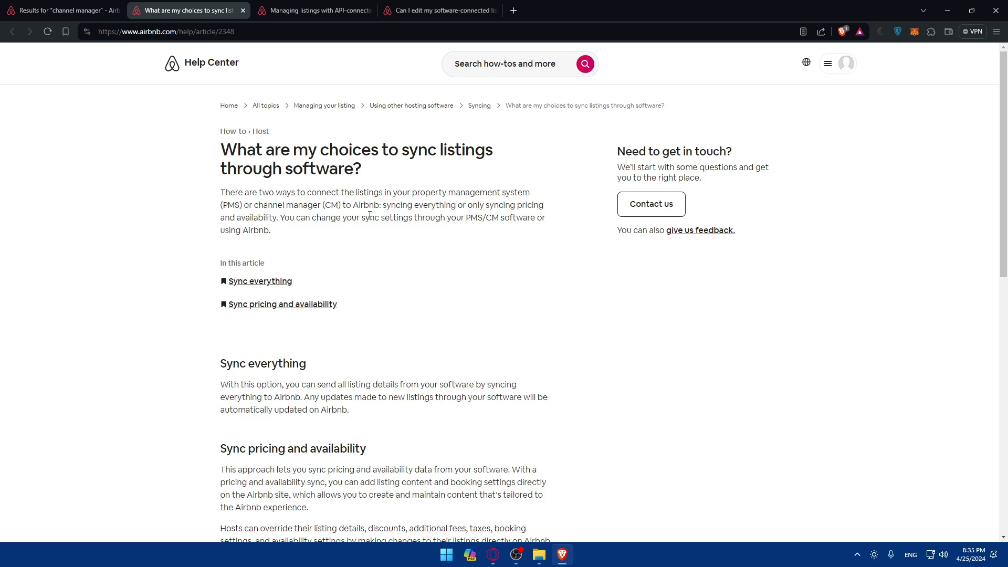
pyautogui.scroll(-9, 346, 186)
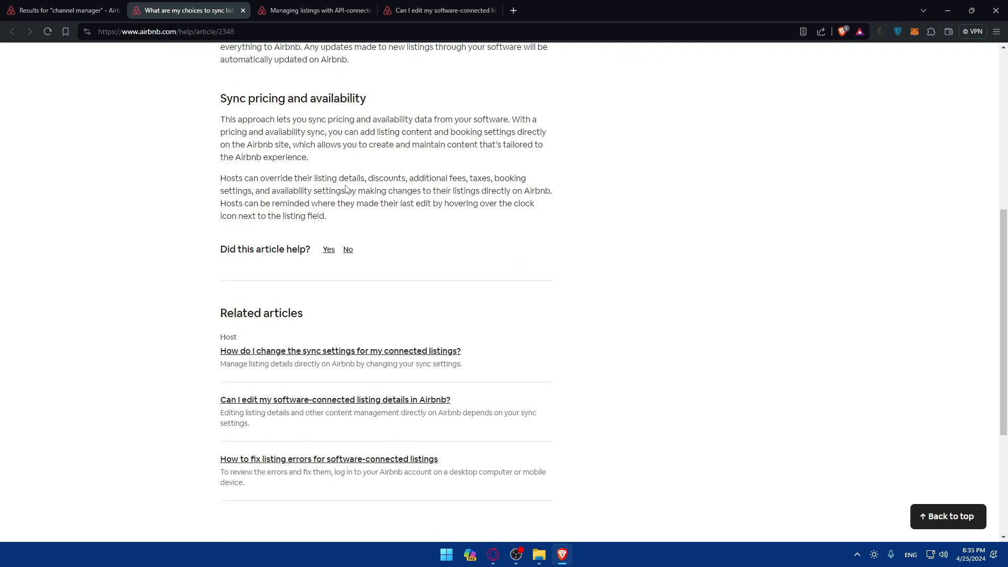
pyautogui.scroll(4, 337, 180)
pyautogui.scroll(2, 336, 180)
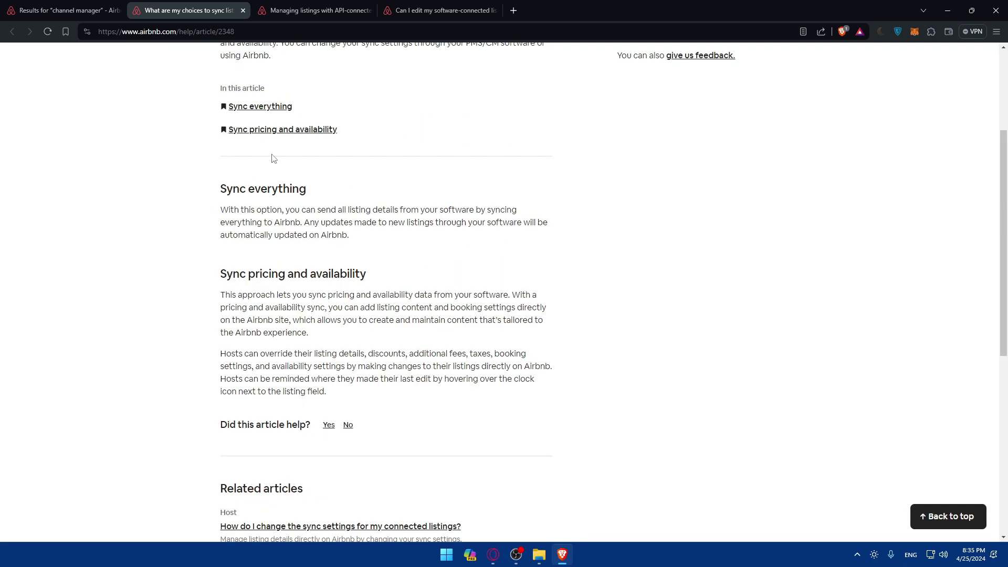
pyautogui.click(245, 9)
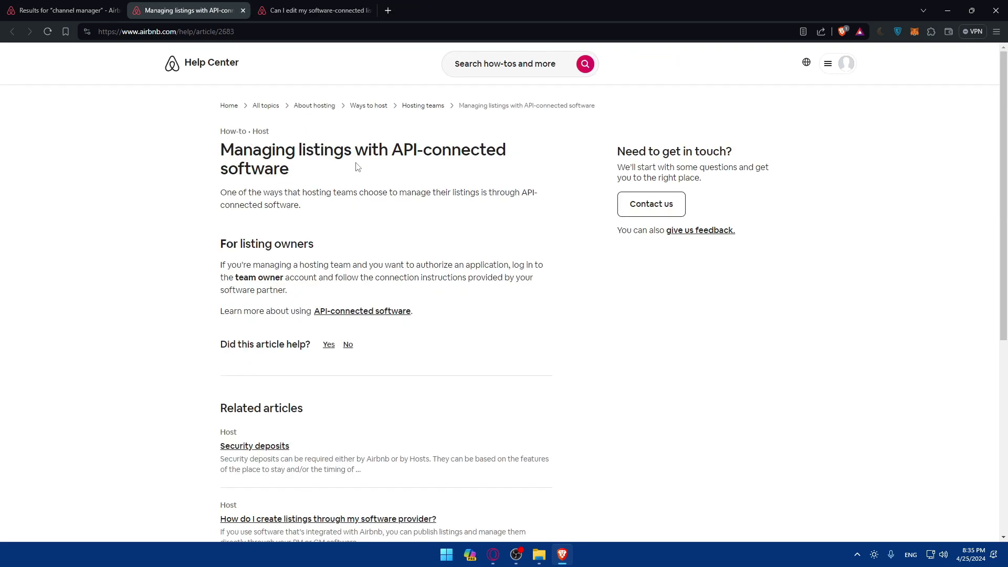
pyautogui.click(243, 10)
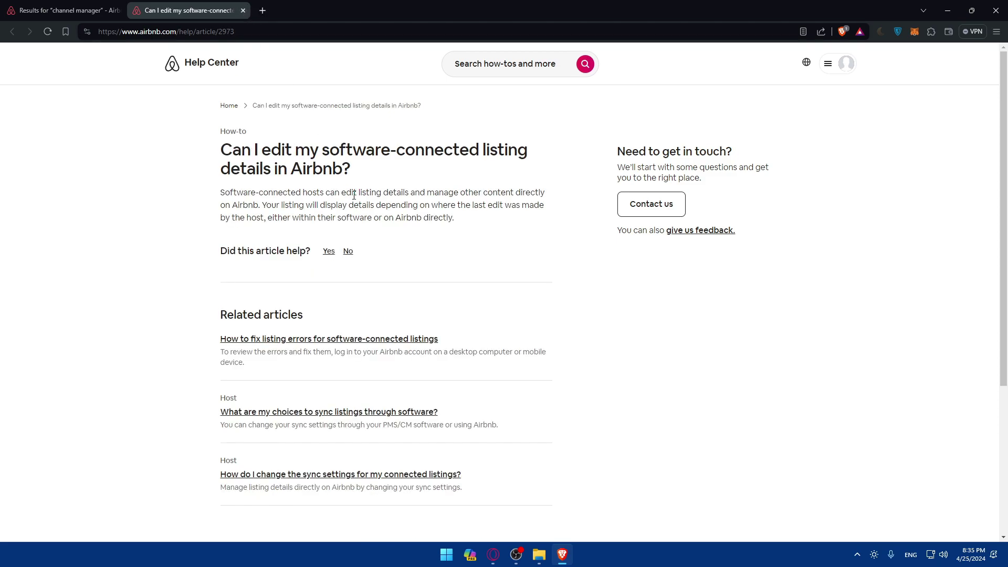
pyautogui.scroll(-3, 354, 198)
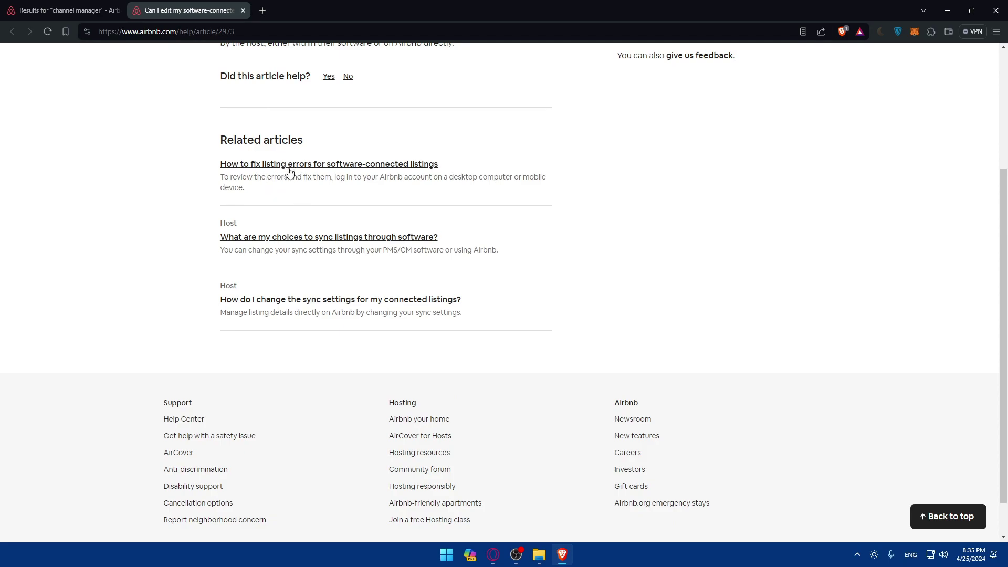
pyautogui.scroll(3, 320, 207)
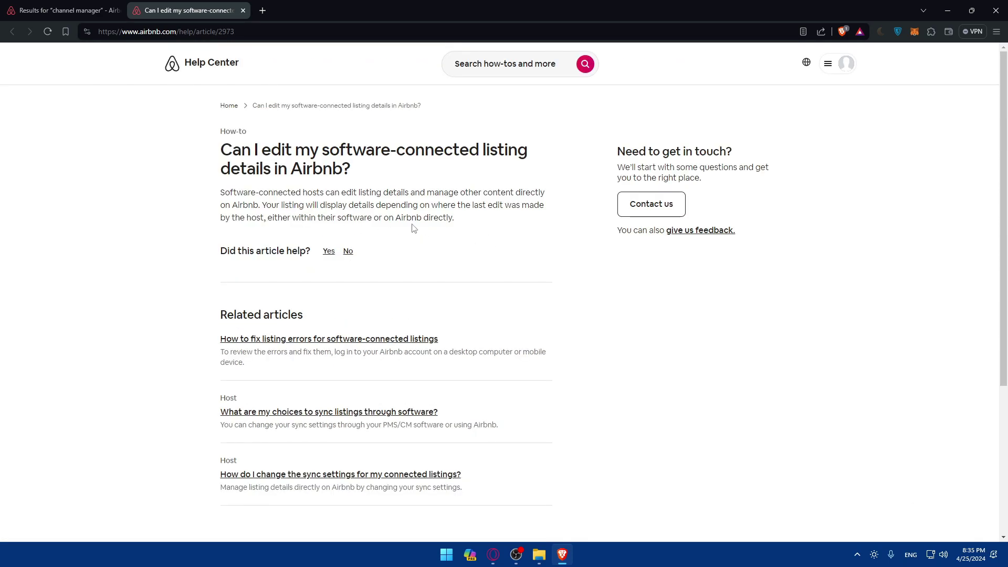
pyautogui.click(243, 11)
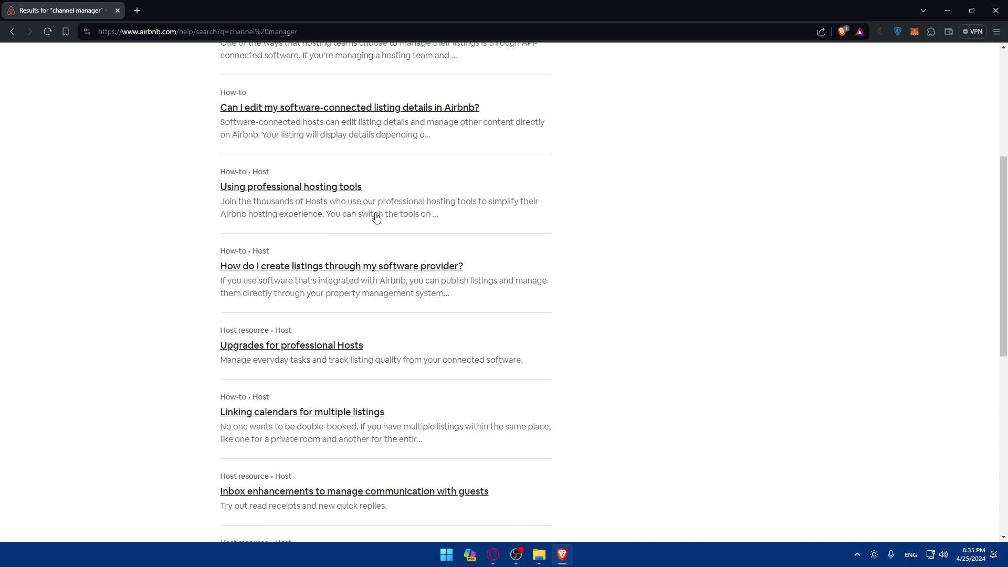
pyautogui.scroll(-3, 376, 216)
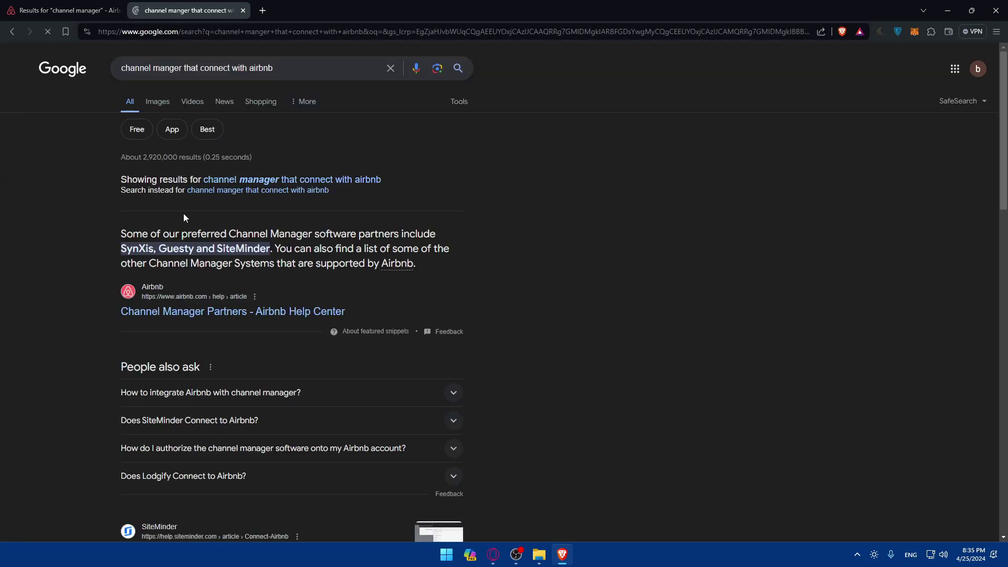
# Search Google for 'guesty' in a new tab and open the Guesty homepage.
pyautogui.click(263, 14)
pyautogui.write('guesty')
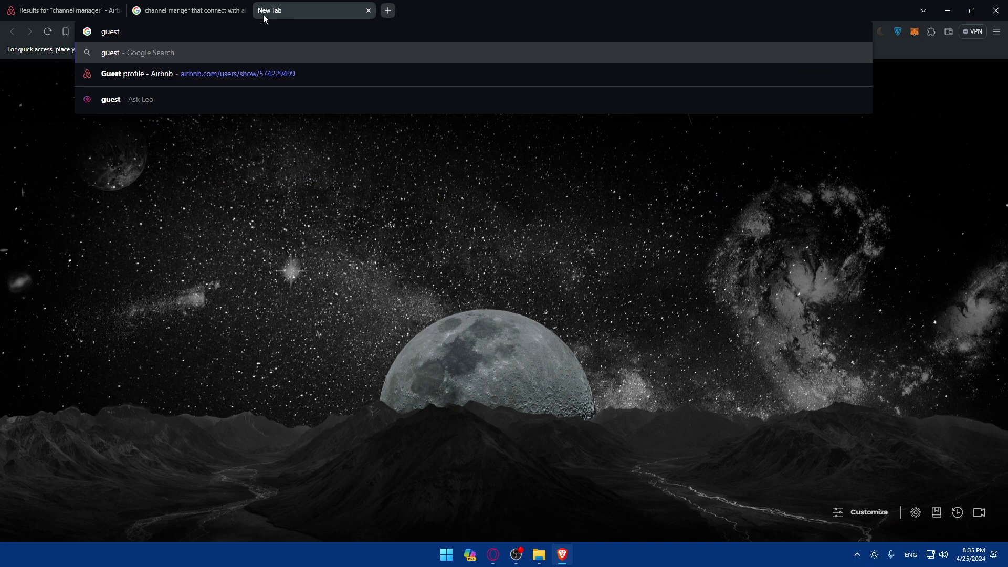
pyautogui.press('Return')
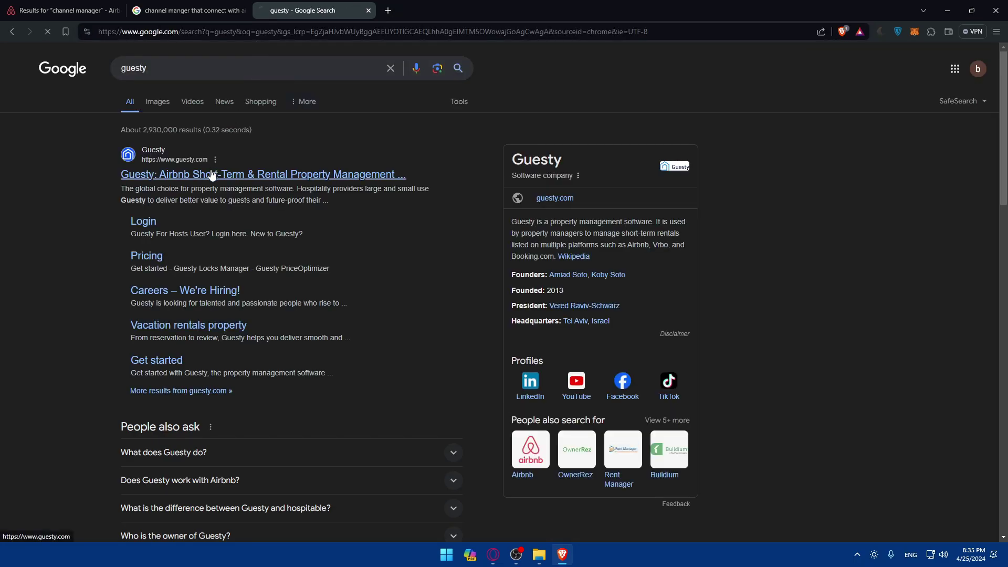
pyautogui.click(237, 173)
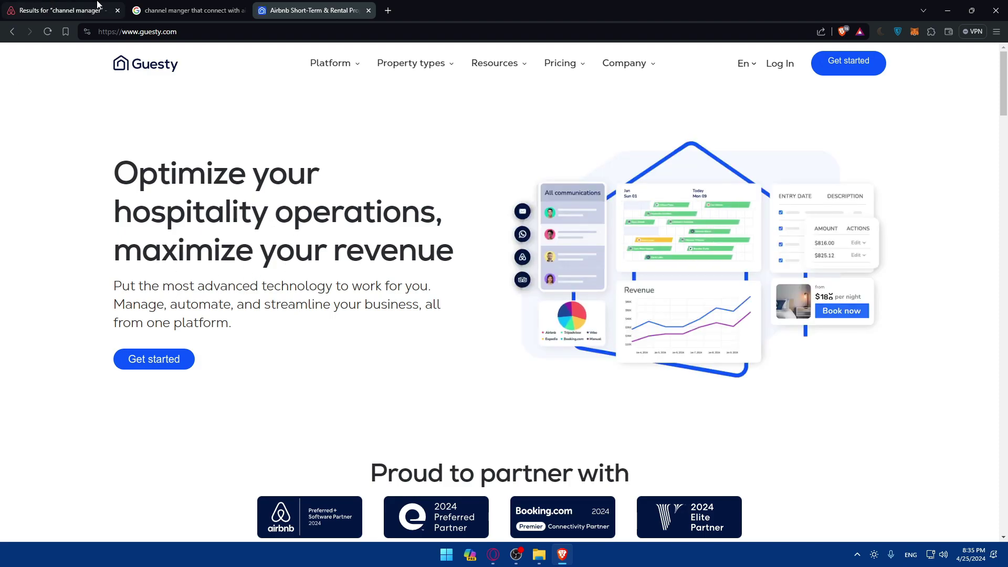
# Search 'siteminder' in another new tab and open siteminder.com.
pyautogui.click(199, 10)
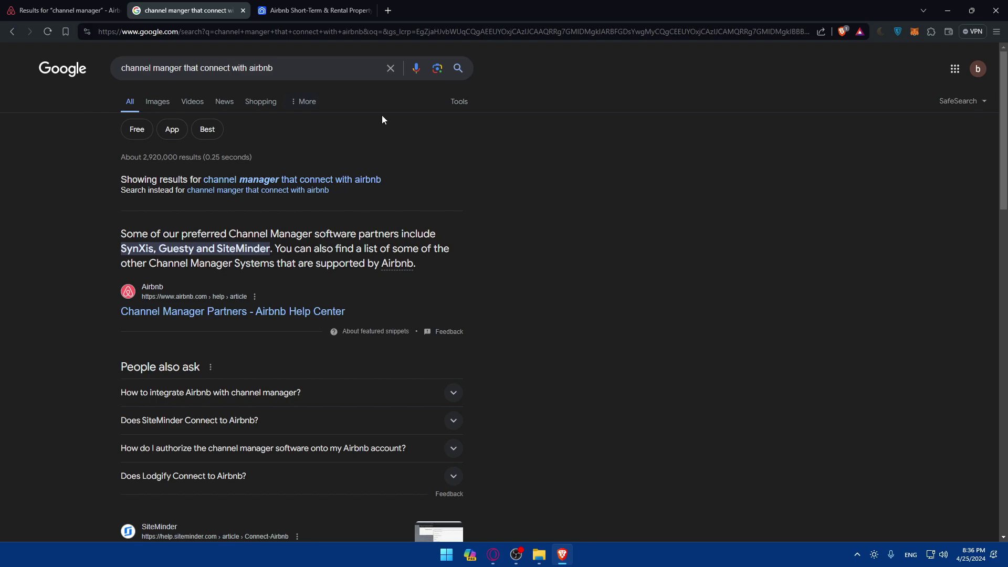
pyautogui.click(388, 10)
pyautogui.write('site')
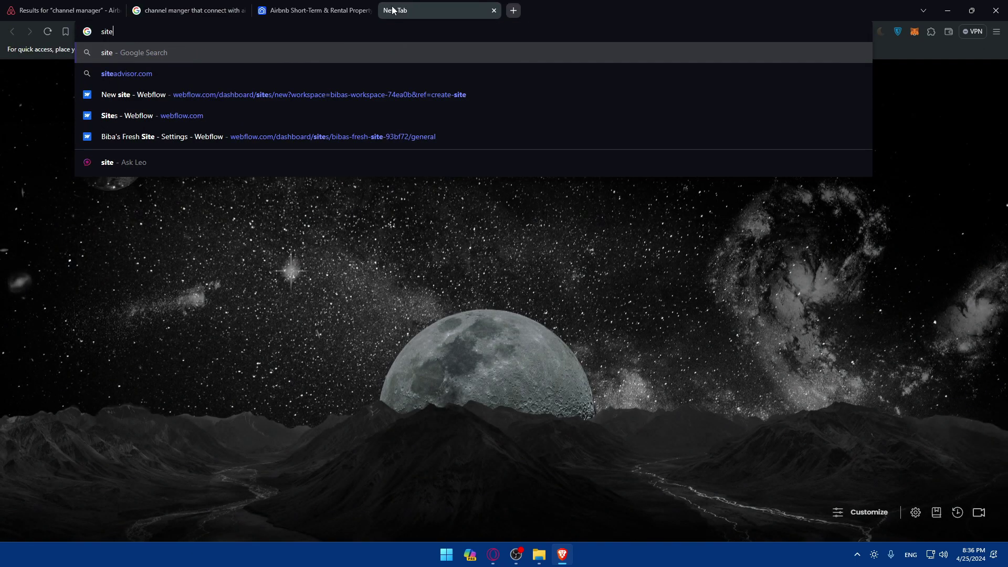
pyautogui.write('minder')
pyautogui.press('Return')
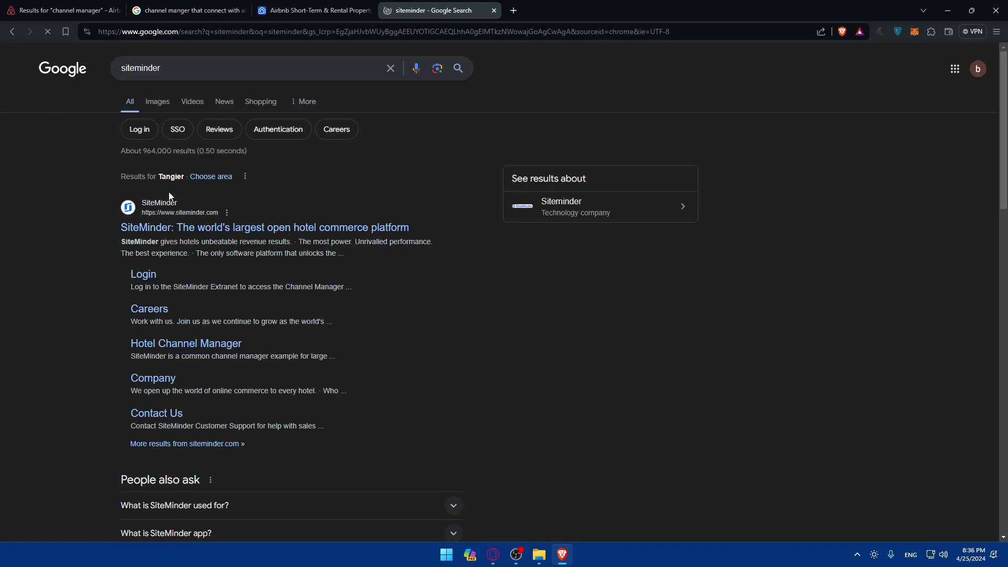
pyautogui.click(221, 228)
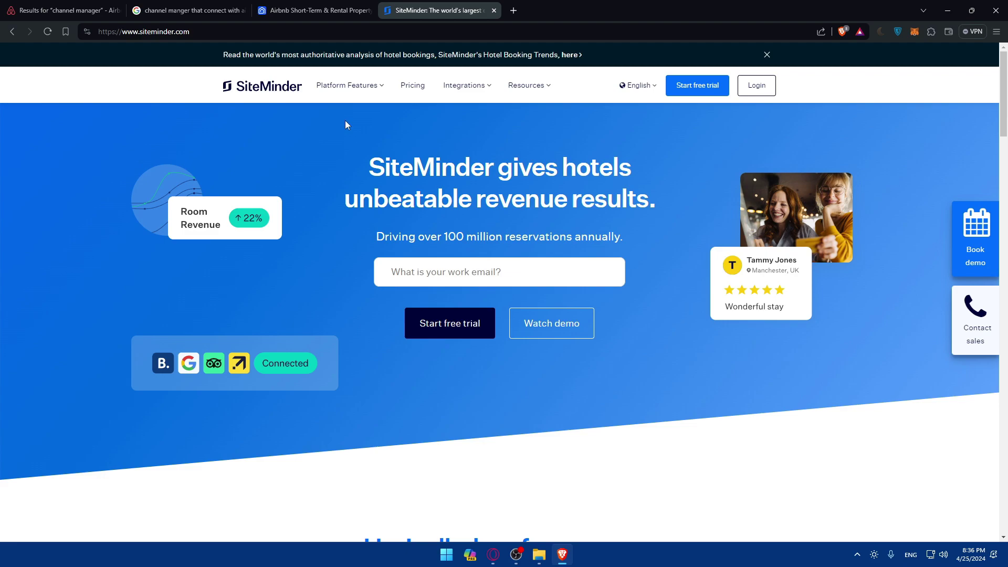
# Begin Guesty's Get started sign-up, then view SiteMinder's 14-day free trial page.
pyautogui.click(315, 10)
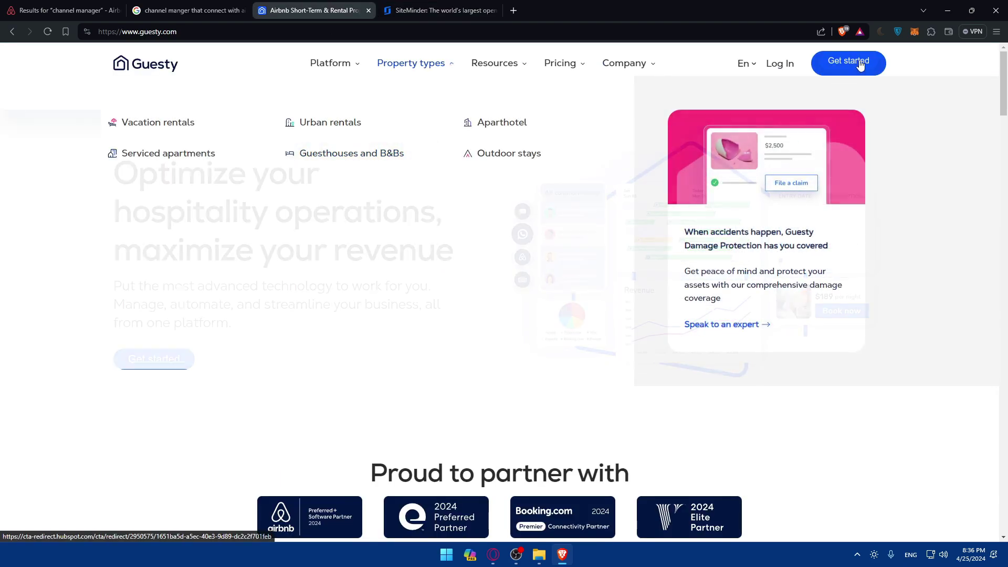
pyautogui.click(859, 63)
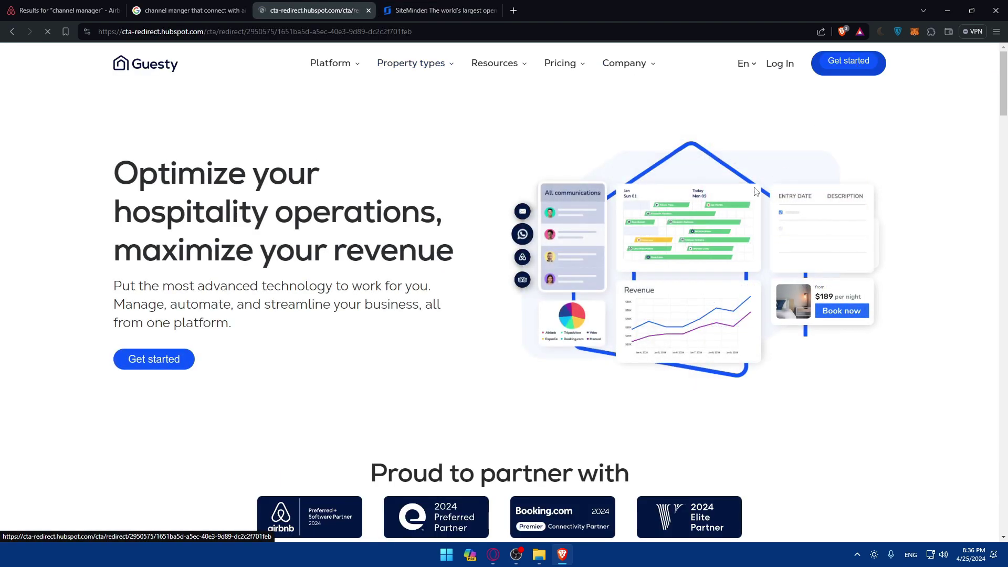
pyautogui.click(467, 7)
pyautogui.click(697, 83)
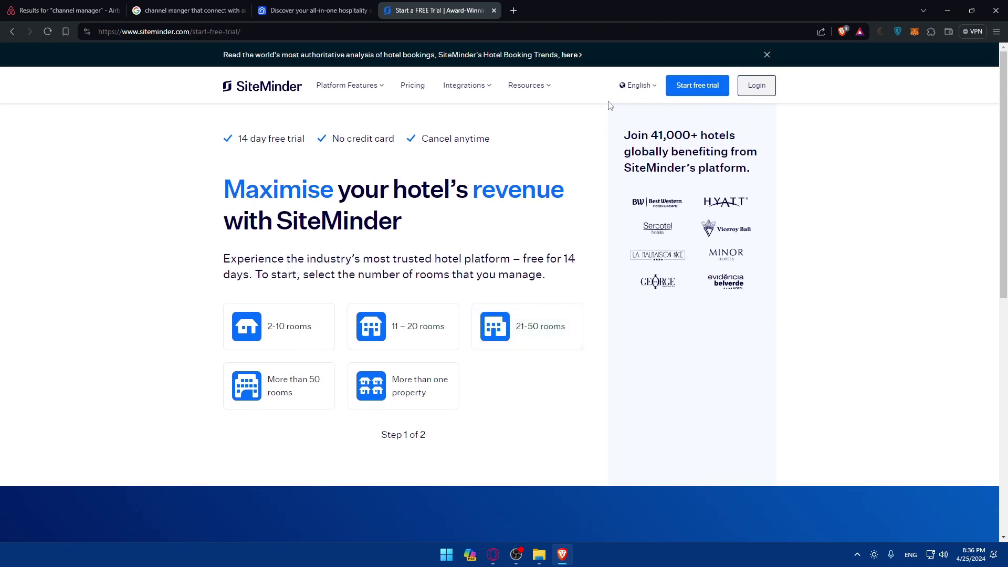
pyautogui.hotkey('alt', 'Left')
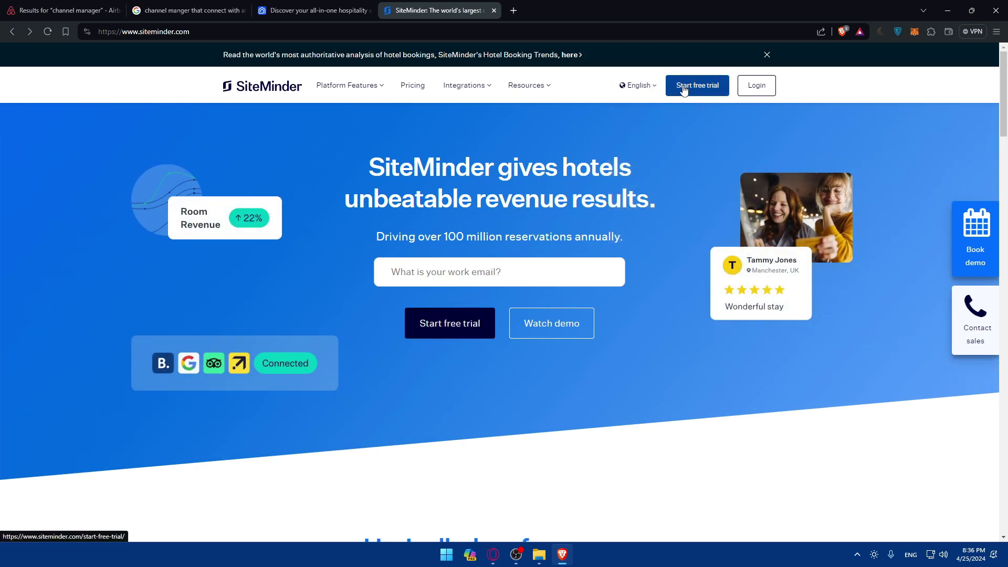
pyautogui.click(684, 90)
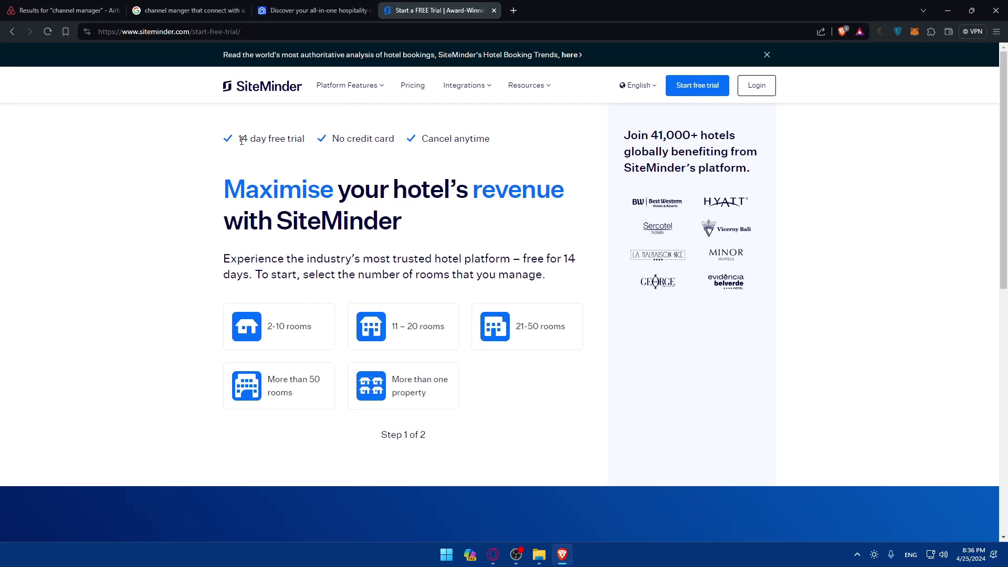
pyautogui.doubleClick(242, 140)
pyautogui.click(373, 171)
# Review SiteMinder's pricing plans, then return to the Guesty sign-up tab.
pyautogui.click(412, 85)
pyautogui.scroll(-2, 491, 264)
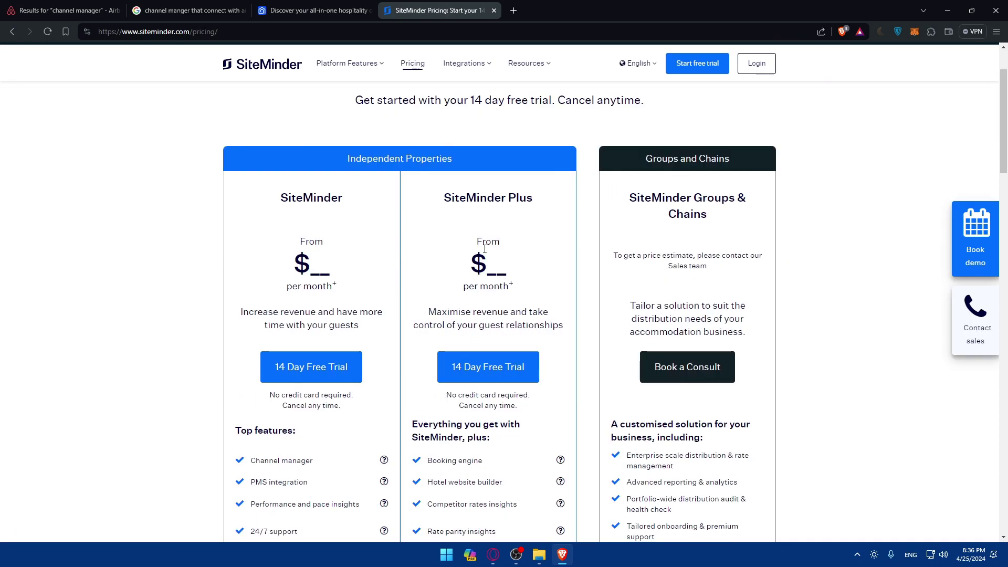
pyautogui.hotkey('alt', 'Left')
pyautogui.hotkey('alt', 'Left')
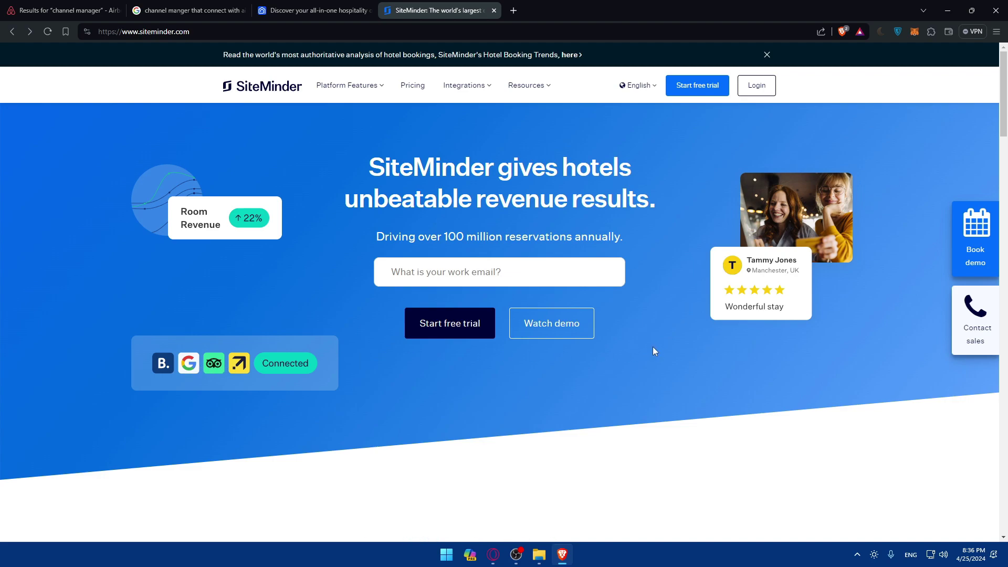
pyautogui.scroll(-2, 570, 357)
pyautogui.scroll(-15, 570, 356)
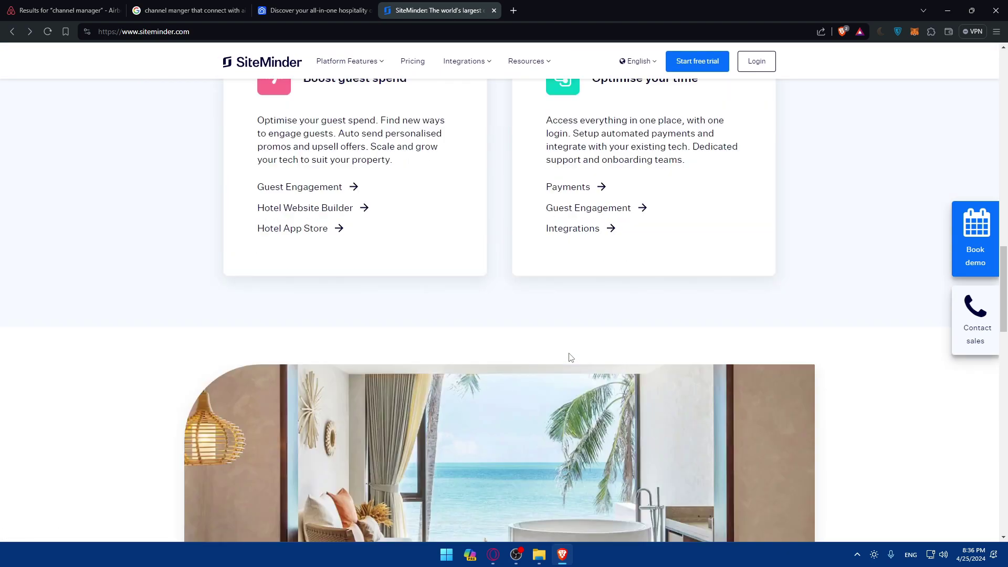
pyautogui.hotkey('ctrl', '1')
pyautogui.hotkey('ctrl', '3')
pyautogui.hotkey('ctrl', '2')
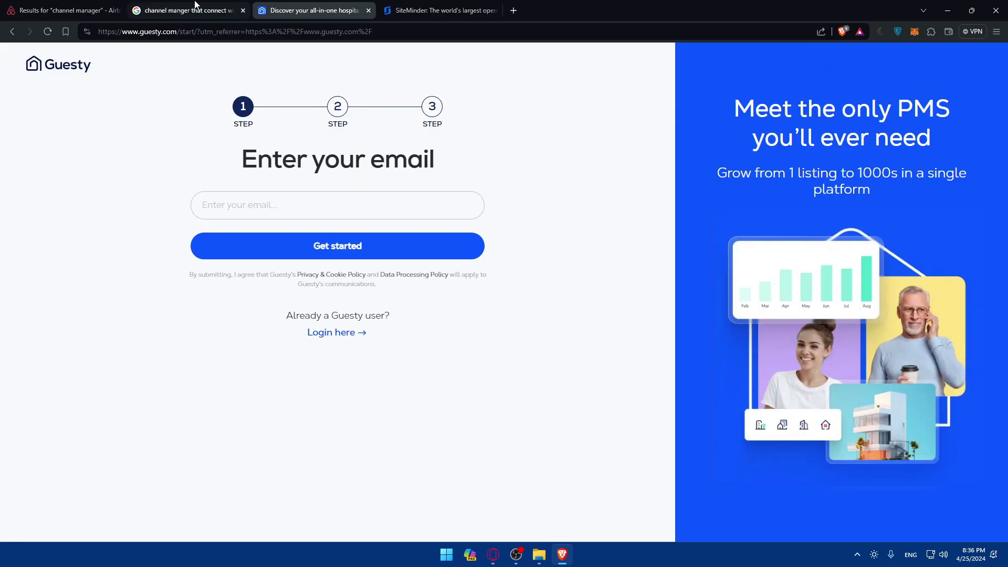
pyautogui.rightClick(237, 314)
# Open Airbnb's Channel Manager Partners article, open SynXis Platform from a 'synxis' search, then return to the article.
pyautogui.click(255, 320)
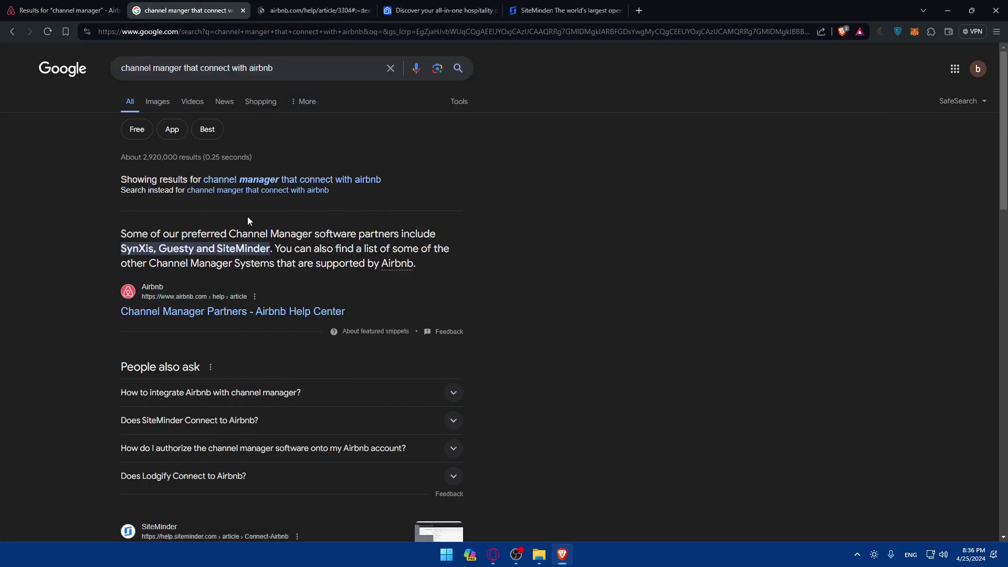
pyautogui.click(326, 10)
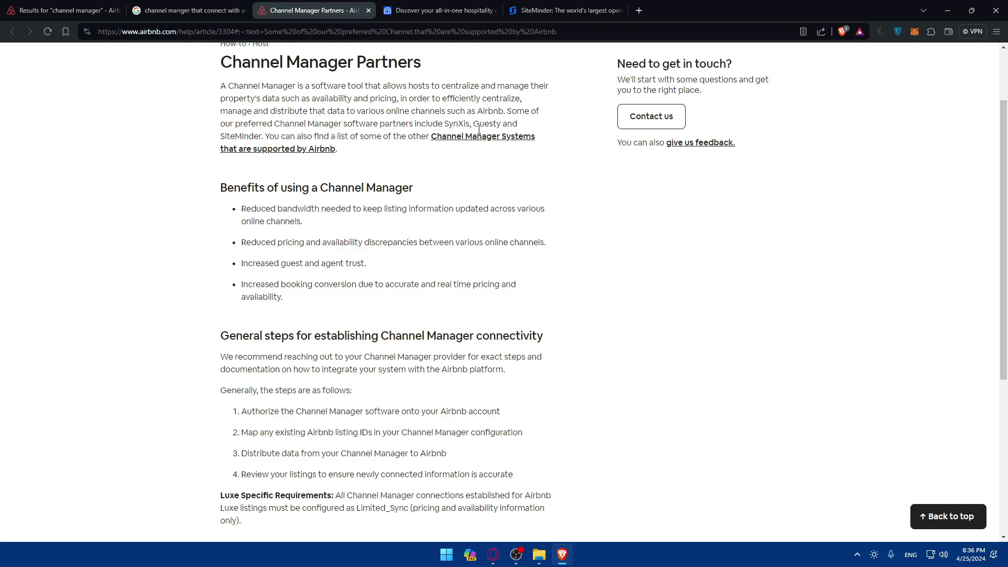
pyautogui.click(645, 14)
pyautogui.write('syn')
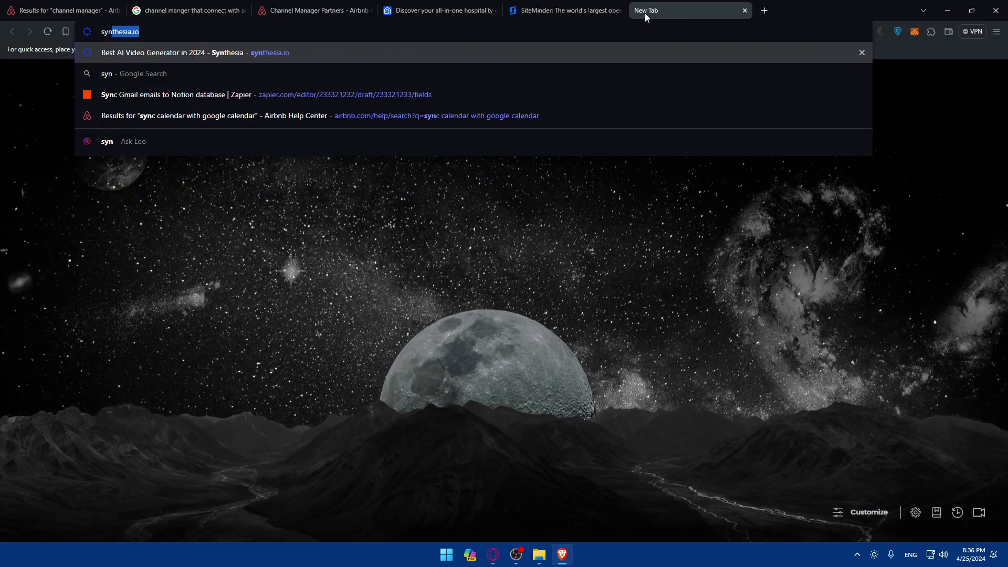
pyautogui.write('xis')
pyautogui.press('Return')
pyautogui.click(143, 201)
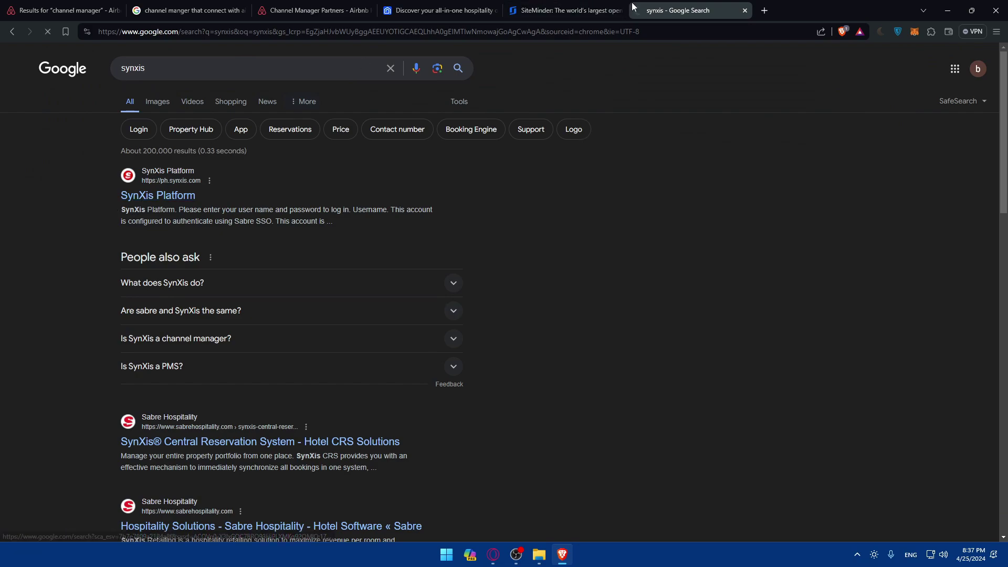
pyautogui.click(624, 6)
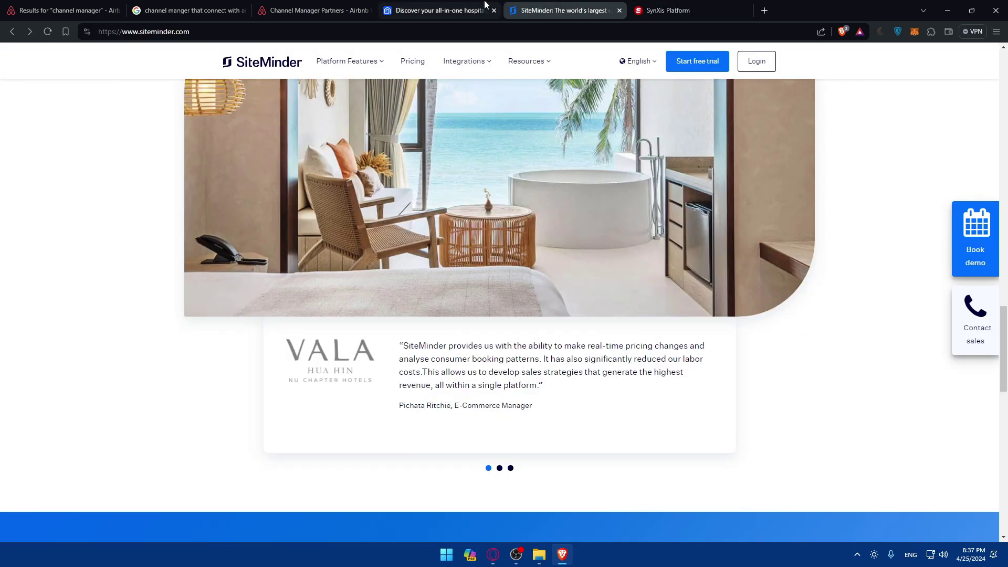
pyautogui.click(189, 10)
pyautogui.click(74, 11)
pyautogui.click(221, 9)
pyautogui.click(321, 9)
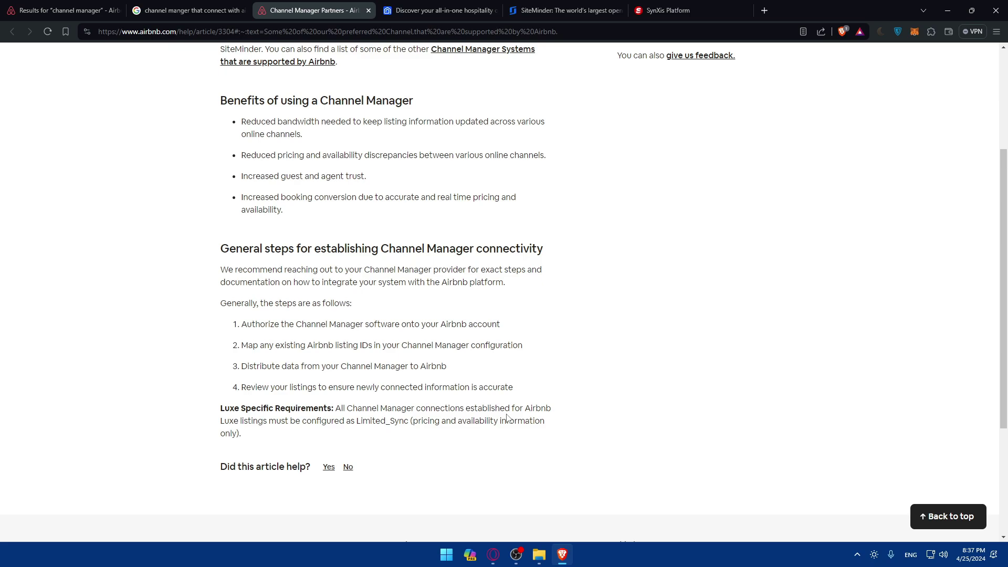
# Start Guesty's trial by submitting the saved email address.
pyautogui.click(427, 10)
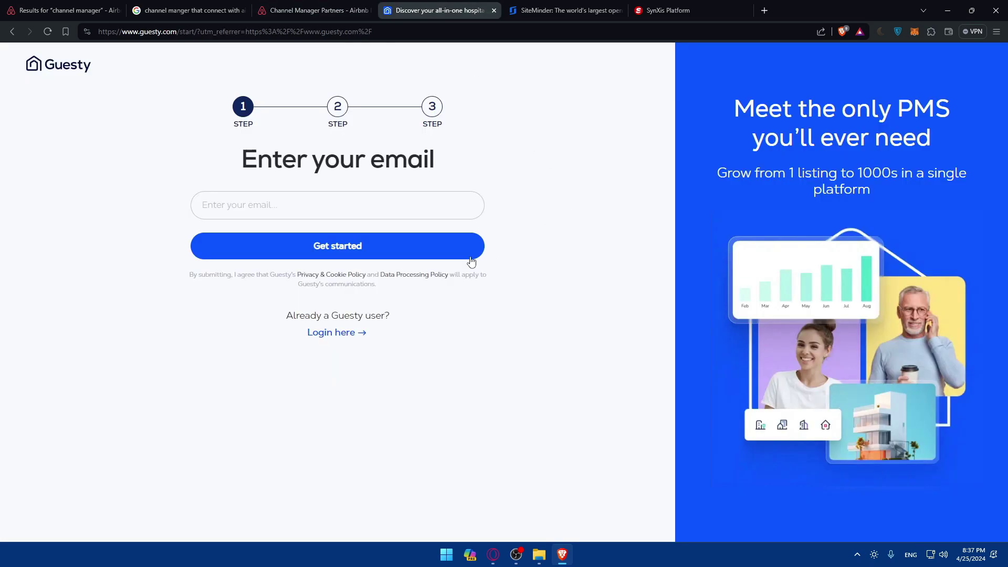
pyautogui.click(356, 213)
pyautogui.click(569, 197)
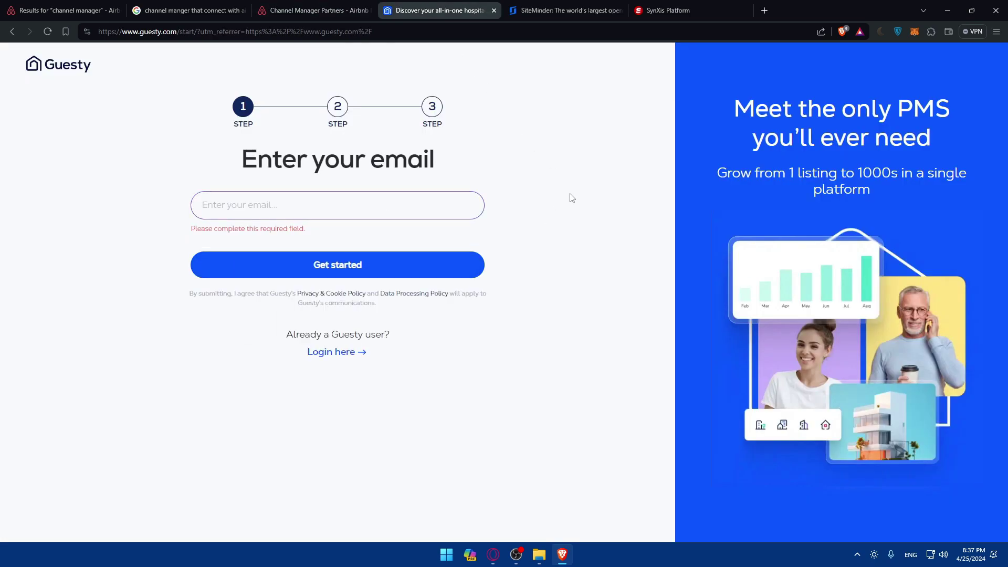
pyautogui.click(304, 204)
pyautogui.click(290, 235)
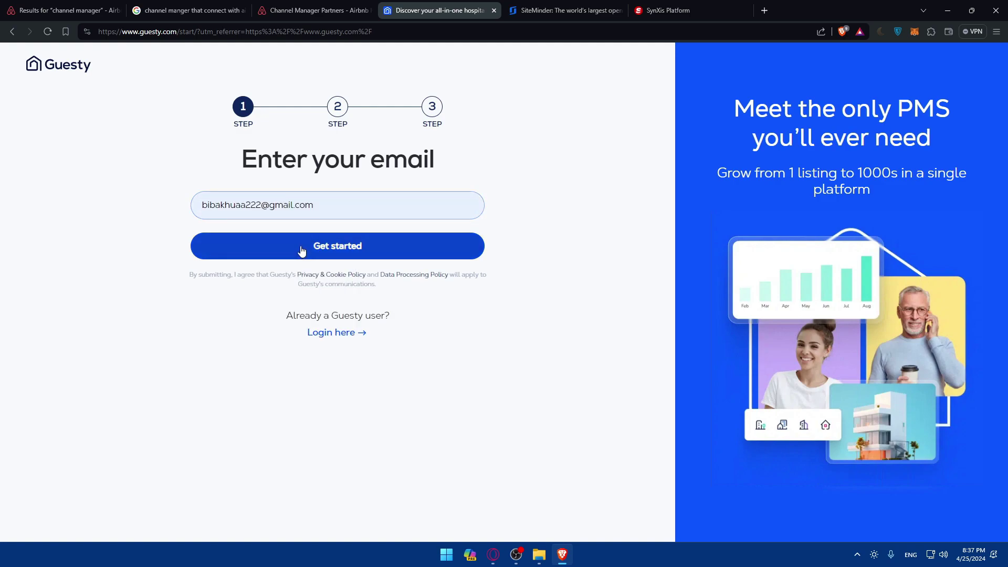
# Close the SiteMinder and SynXis Platform tabs.
pyautogui.click(575, 12)
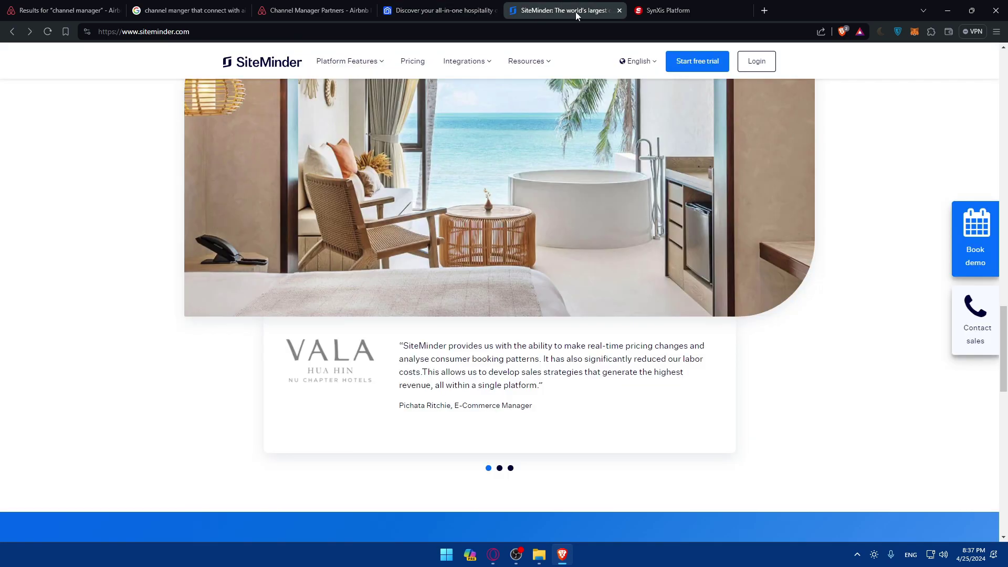
pyautogui.click(619, 11)
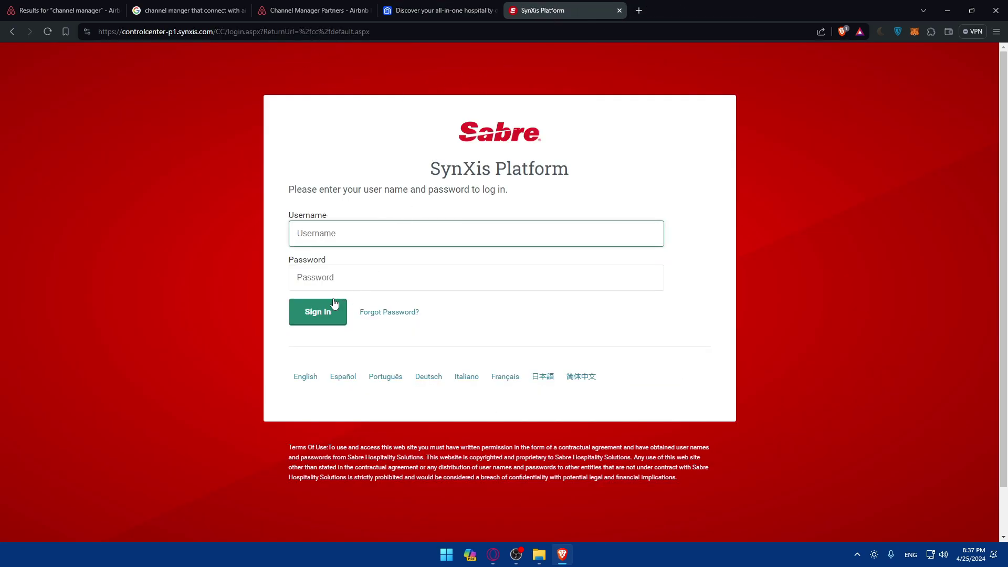
pyautogui.click(619, 10)
# Fill in the first and last name from saved suggestions.
pyautogui.click(200, 240)
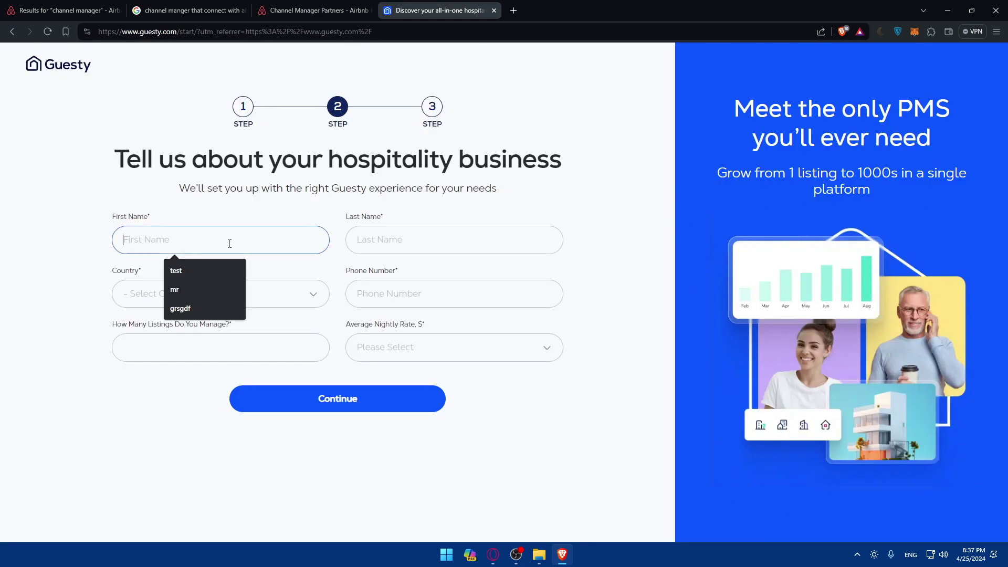
pyautogui.click(200, 281)
pyautogui.click(414, 240)
pyautogui.click(407, 272)
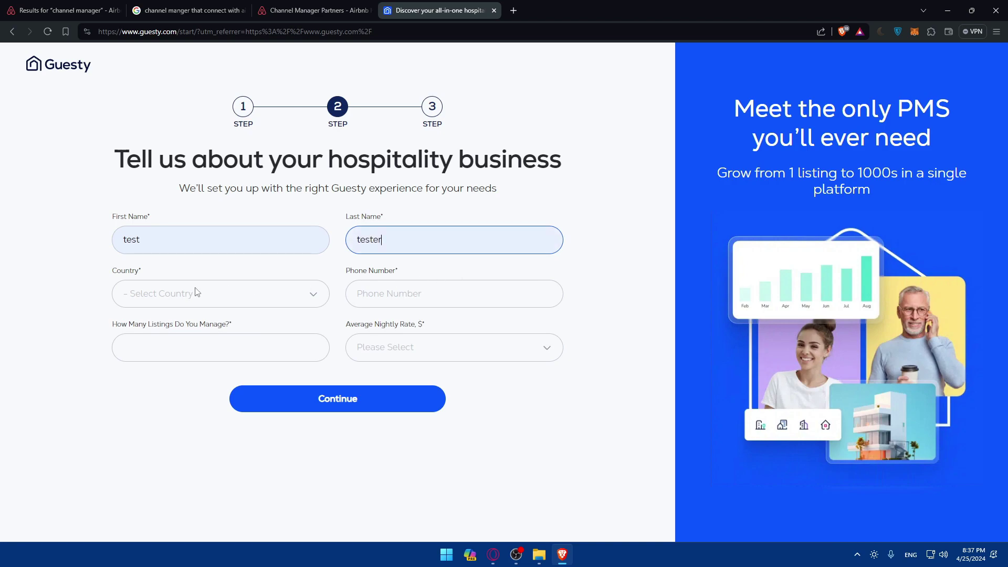
# Set the country to United States.
pyautogui.click(210, 294)
pyautogui.write('mo')
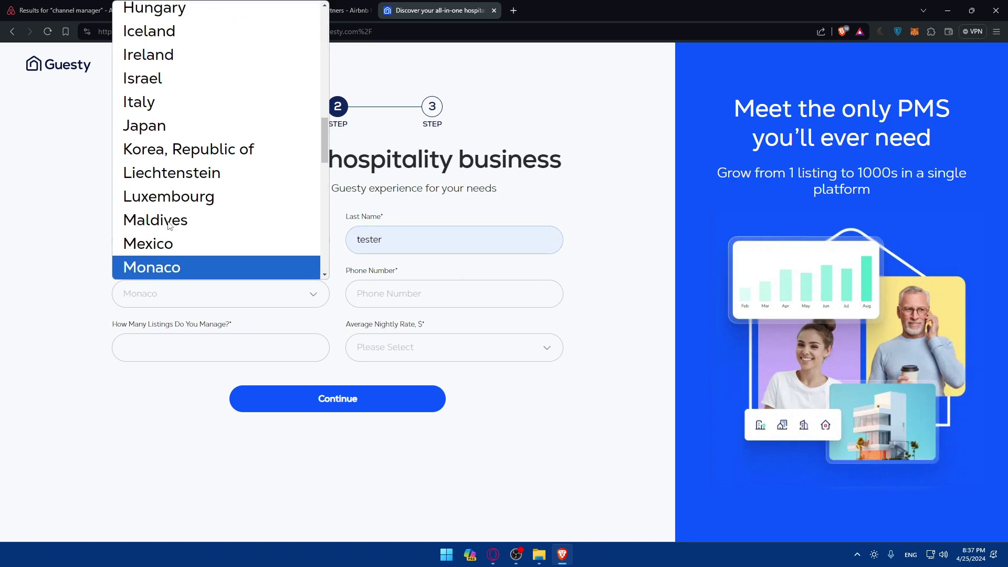
pyautogui.scroll(-3, 168, 225)
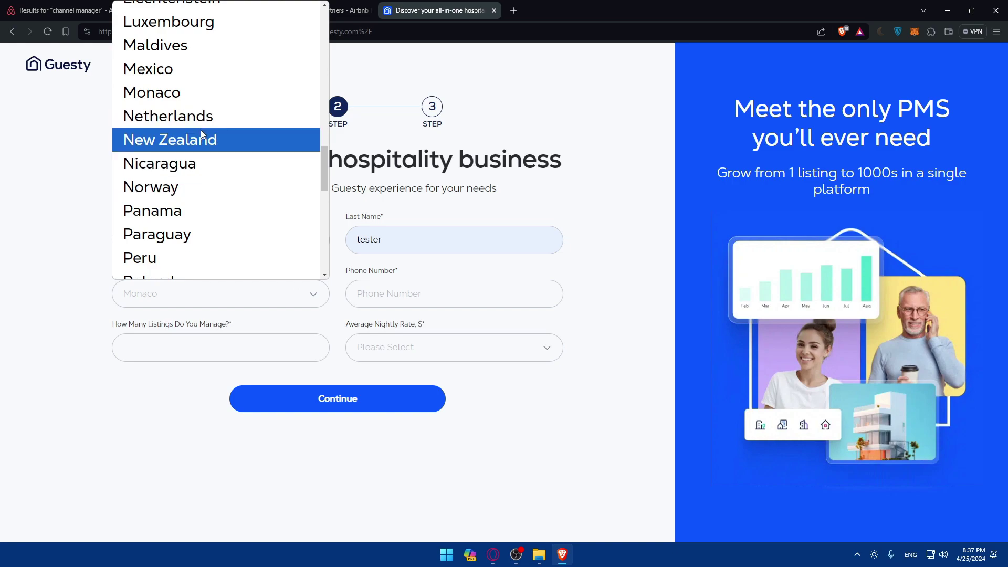
pyautogui.write('mo')
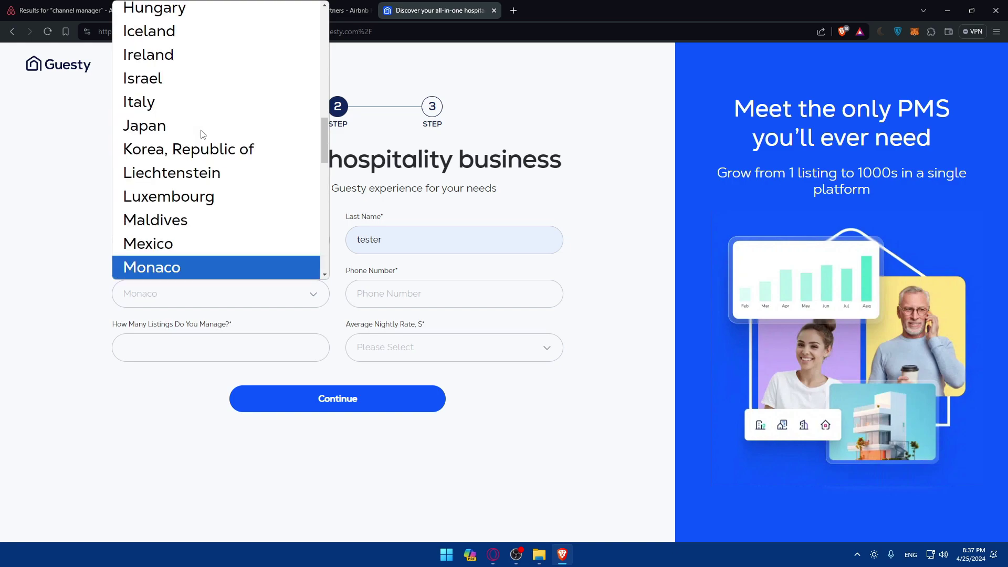
pyautogui.write('un')
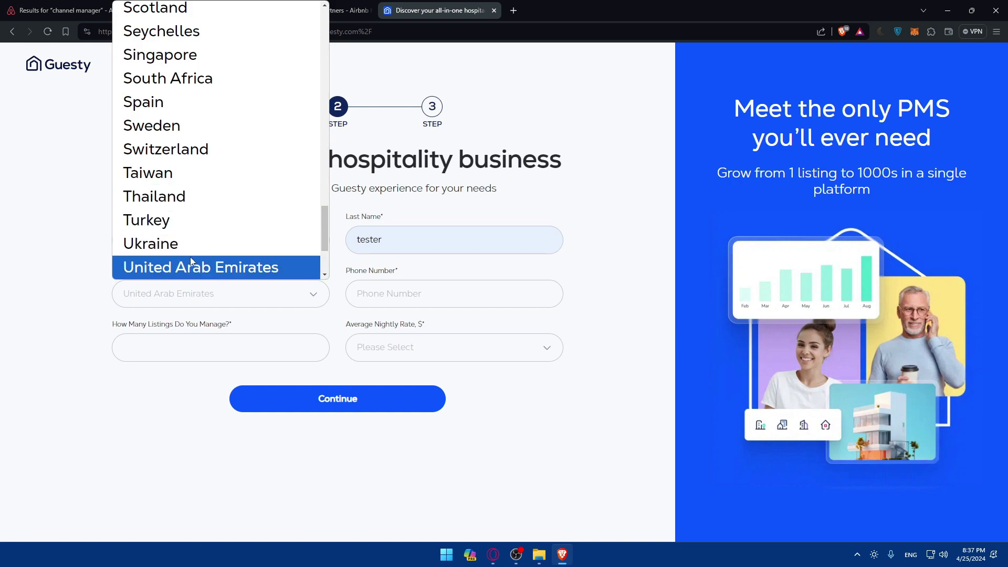
pyautogui.click(190, 260)
pyautogui.click(389, 295)
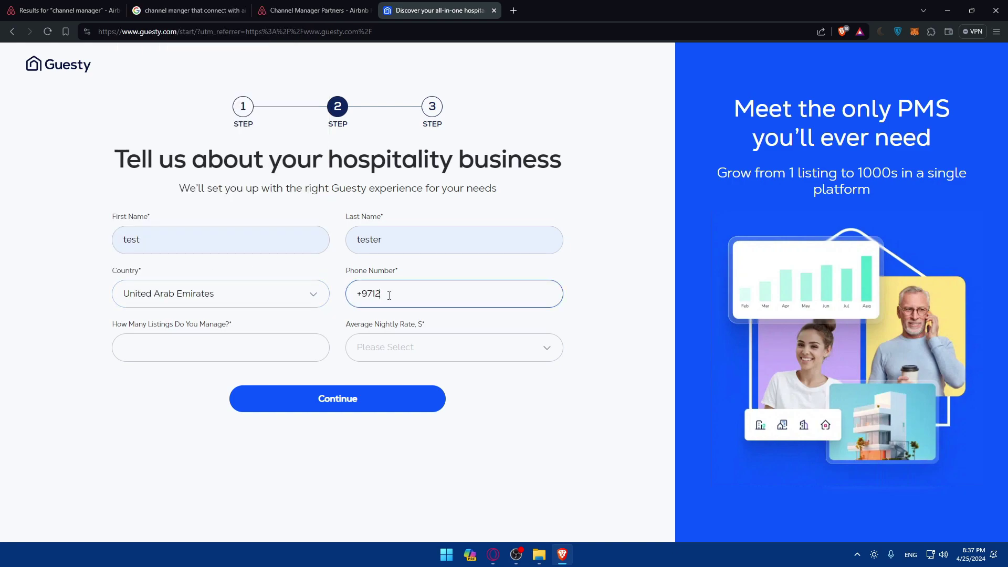
pyautogui.click(253, 293)
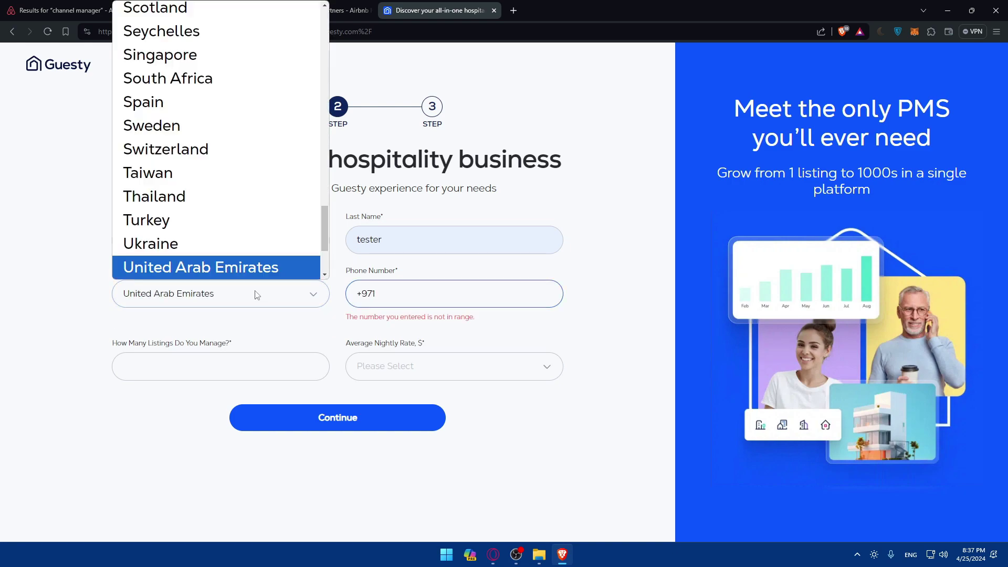
pyautogui.press('Down')
pyautogui.scroll(-2, 241, 263)
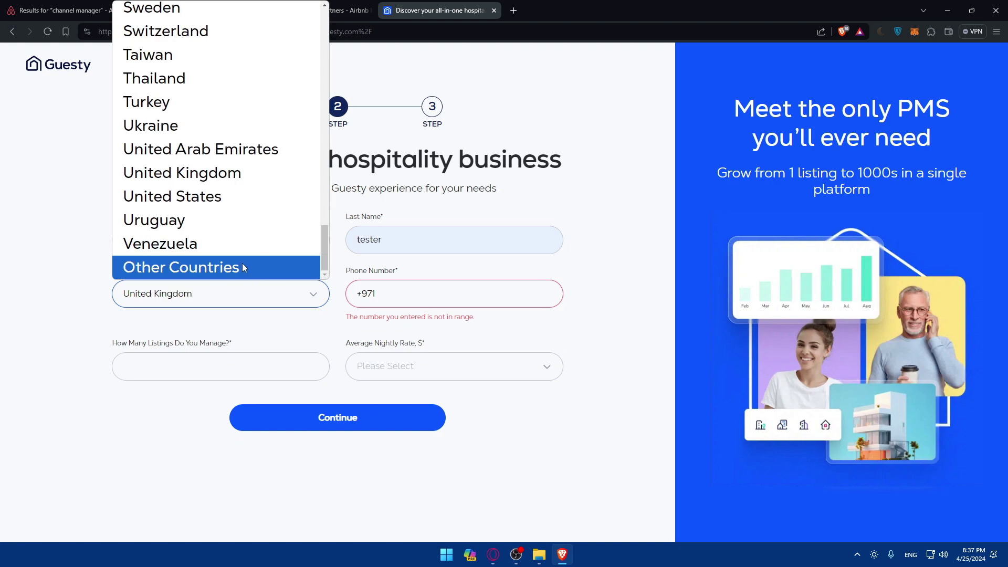
pyautogui.click(235, 204)
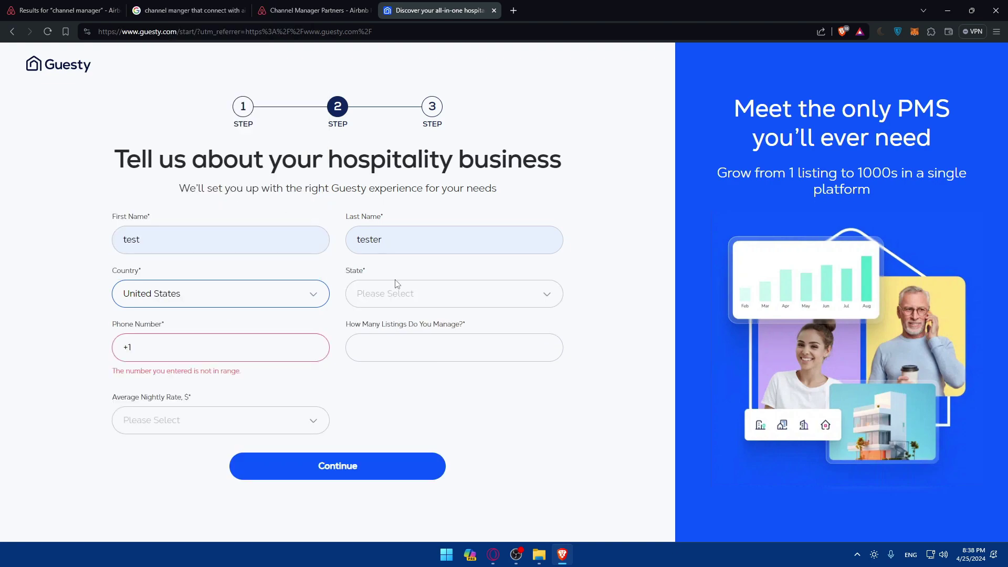
# Choose Texas as the state, enter a phone number, 1 listing and a $0-50 nightly rate.
pyautogui.click(408, 299)
pyautogui.write('tex')
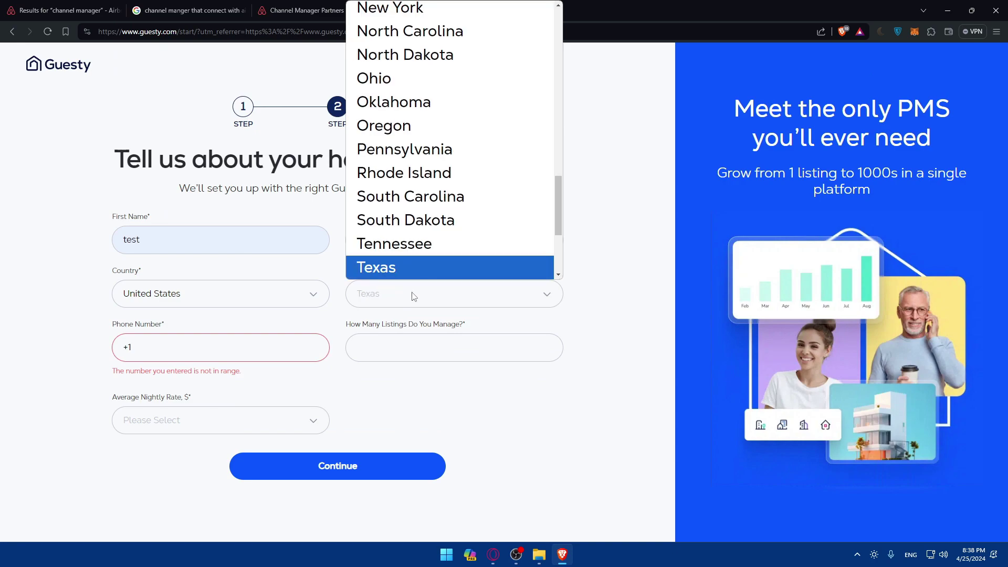
pyautogui.click(386, 284)
pyautogui.click(214, 348)
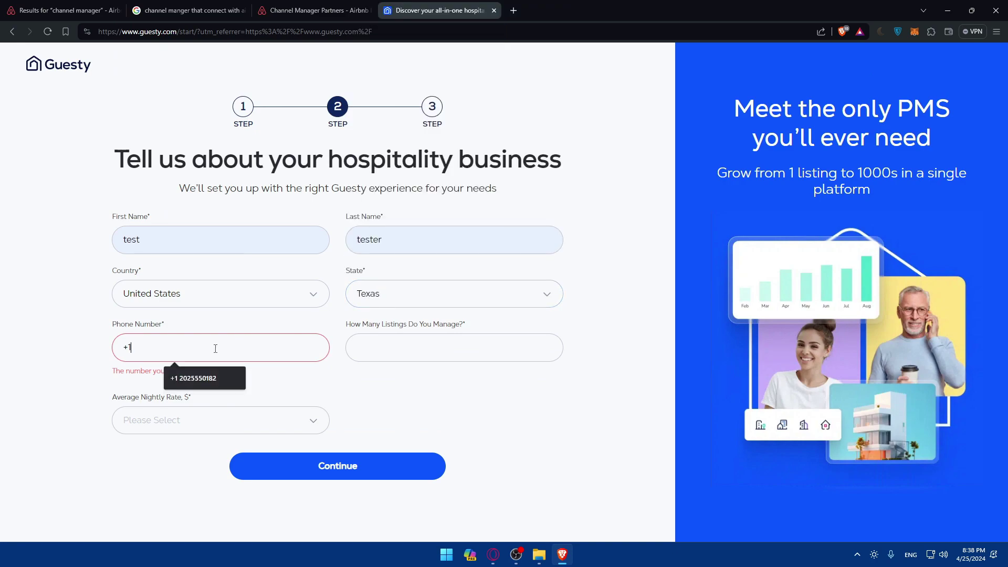
pyautogui.write('2025551478')
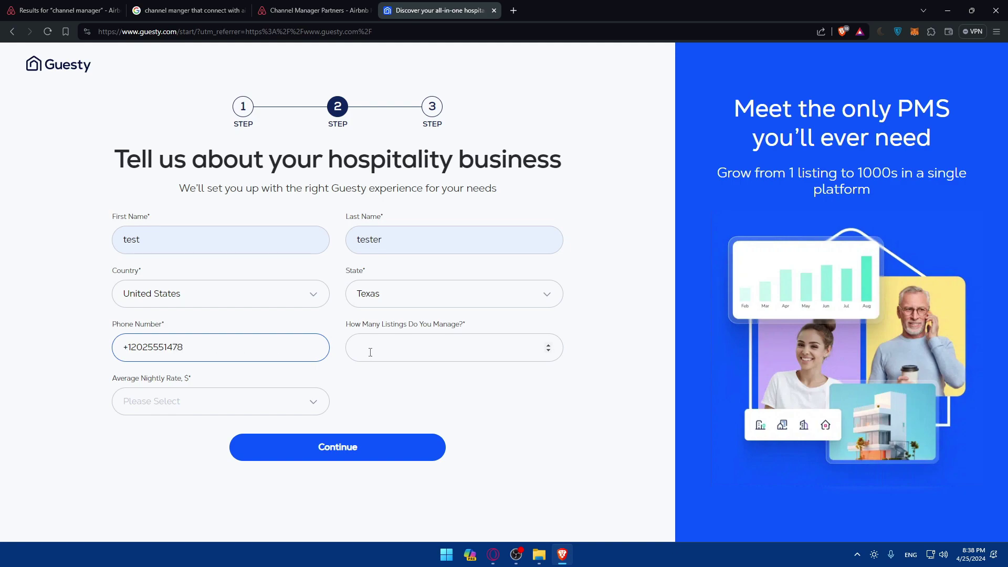
pyautogui.click(402, 345)
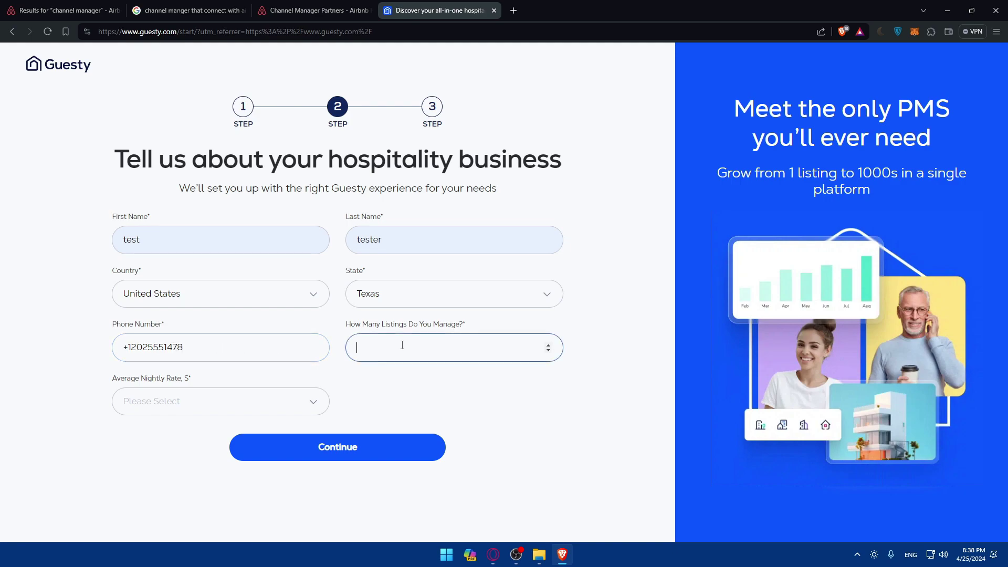
pyautogui.click(234, 410)
pyautogui.click(220, 257)
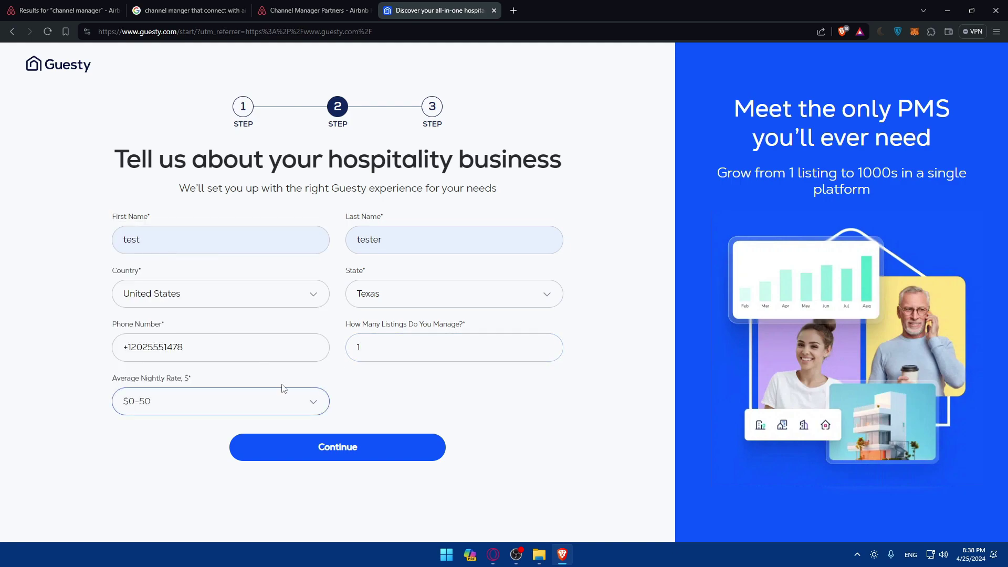
# Submit the business details and mark all traffic light squares in the captcha.
pyautogui.click(341, 450)
pyautogui.click(521, 125)
pyautogui.click(525, 184)
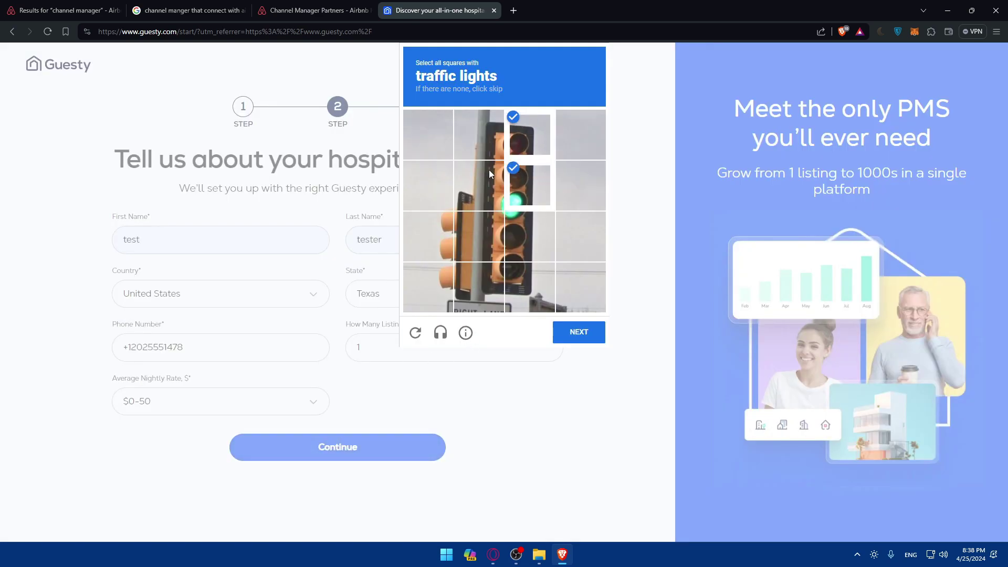
pyautogui.click(483, 181)
pyautogui.click(475, 236)
pyautogui.click(445, 231)
pyautogui.click(528, 286)
pyautogui.click(529, 241)
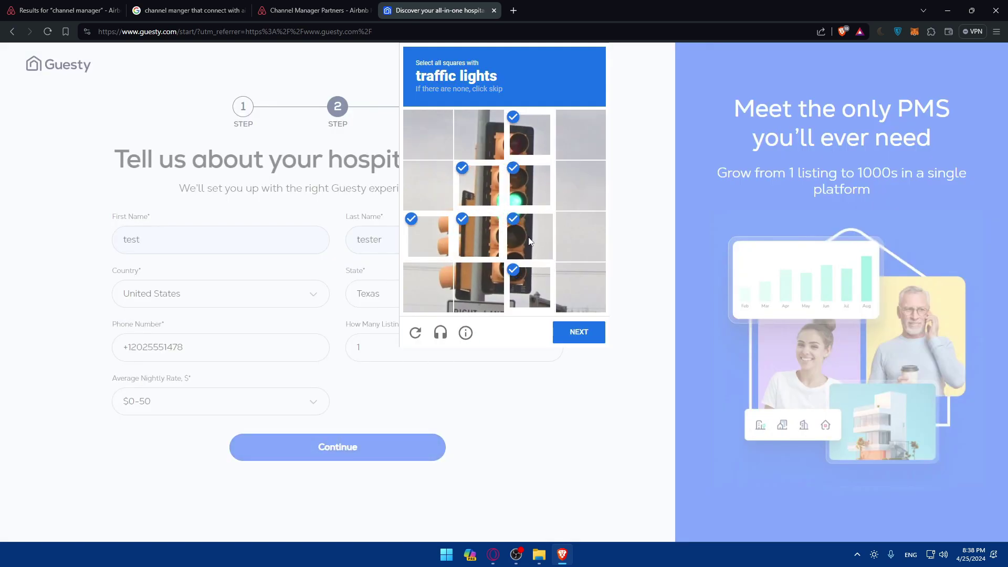
pyautogui.click(585, 331)
# Mark all stairs squares and complete the verification.
pyautogui.click(518, 171)
pyautogui.click(478, 181)
pyautogui.click(475, 128)
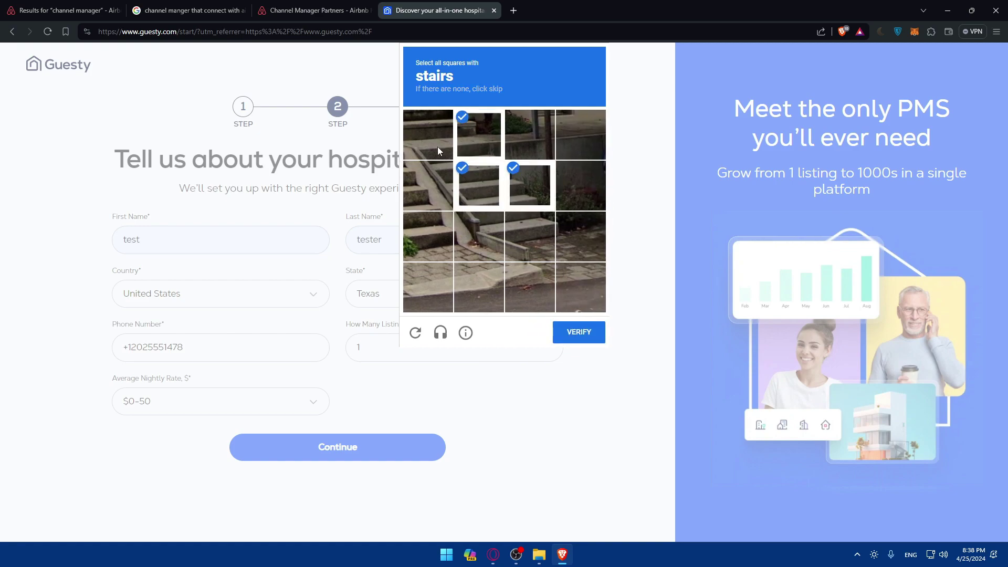
pyautogui.click(437, 147)
pyautogui.click(428, 184)
pyautogui.click(530, 236)
pyautogui.click(467, 244)
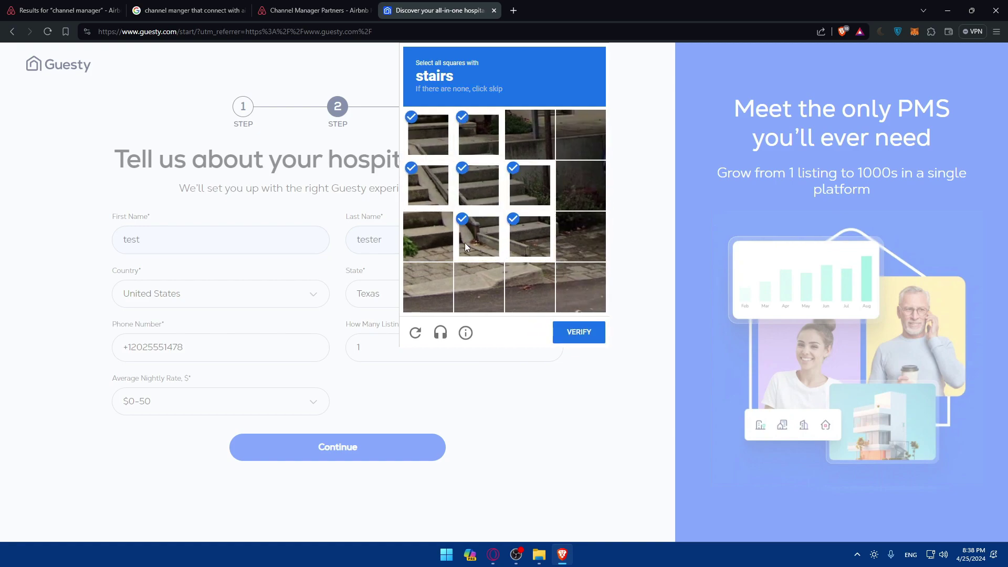
pyautogui.click(579, 332)
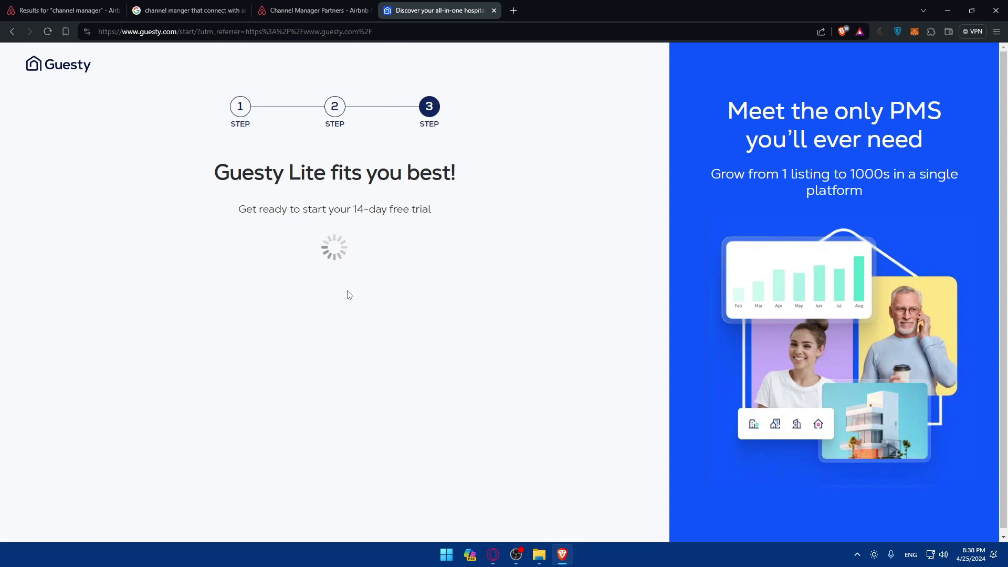
# Glance at Guesty's 14-day free trial text, then return to the Channel Manager Partners article.
pyautogui.moveTo(351, 209); pyautogui.dragTo(387, 209)
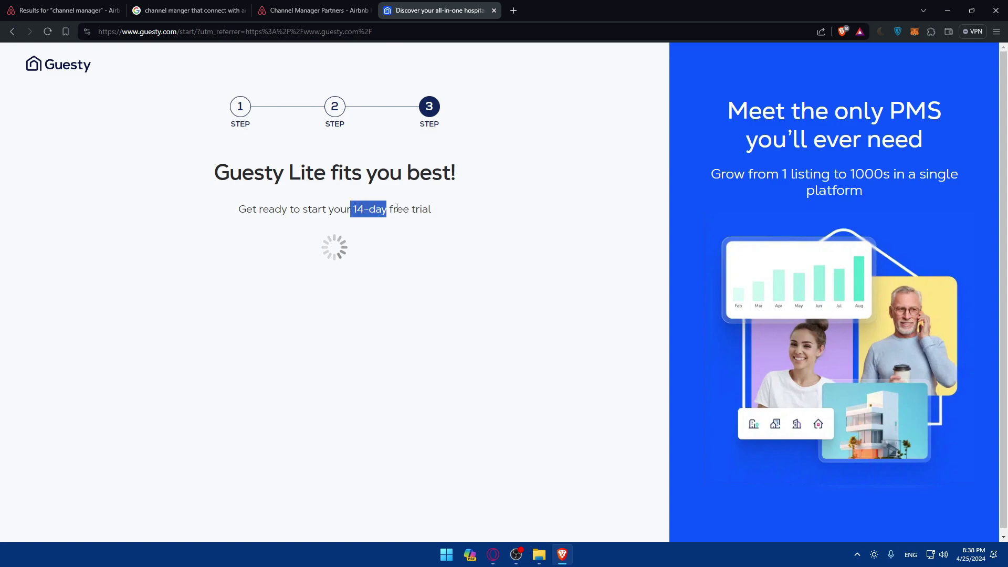
pyautogui.click(357, 228)
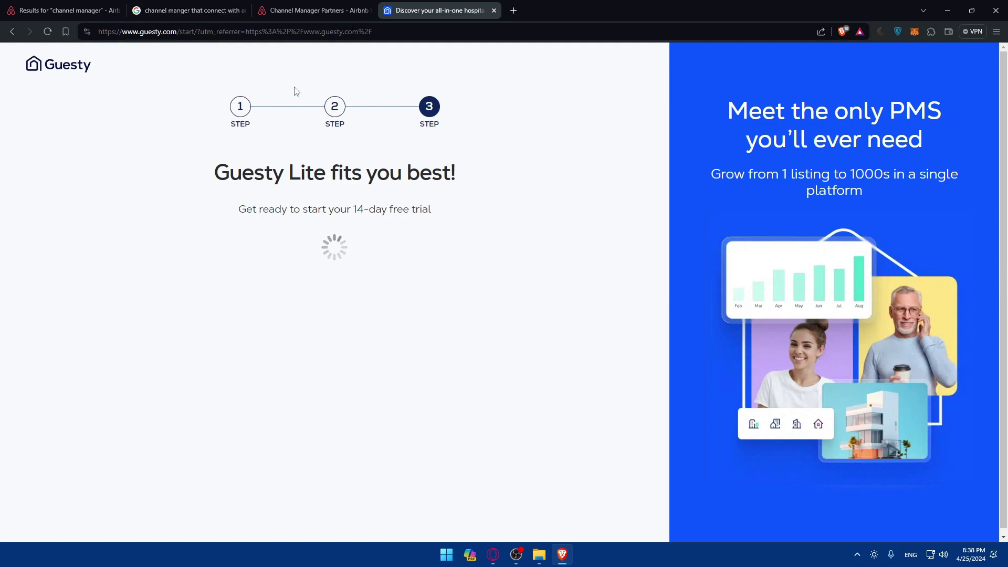
pyautogui.click(311, 11)
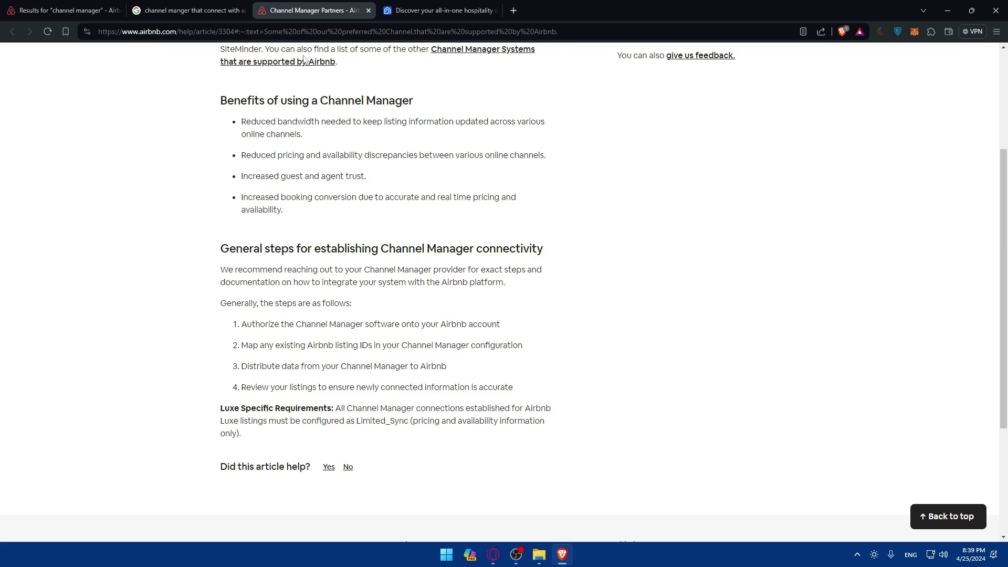
# Review the Guesty trial page, Google results and Channel Manager Partners article, ending on the article.
pyautogui.click(409, 8)
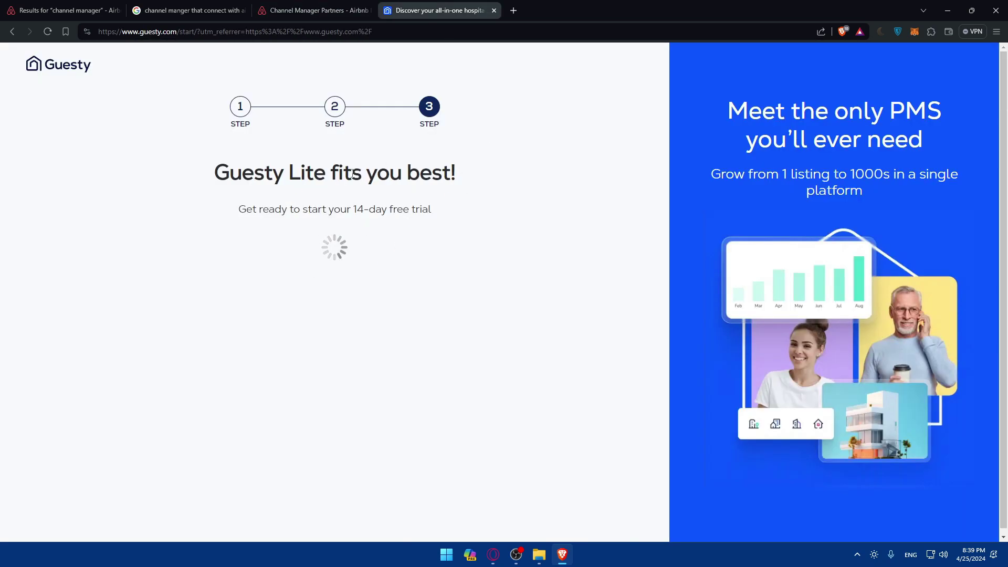
pyautogui.scroll(-1, 332, 267)
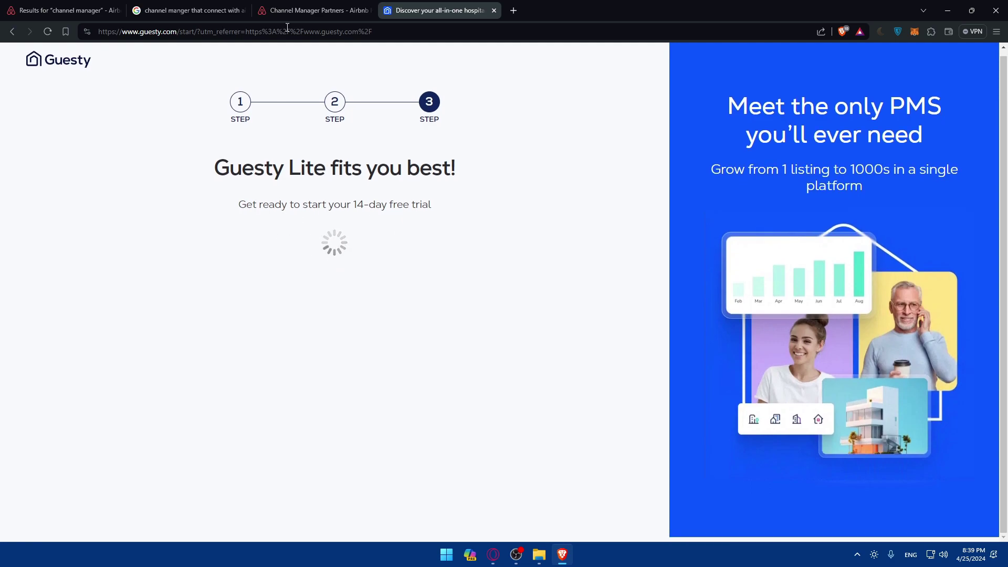
pyautogui.click(303, 10)
pyautogui.click(208, 8)
pyautogui.click(273, 8)
pyautogui.click(189, 8)
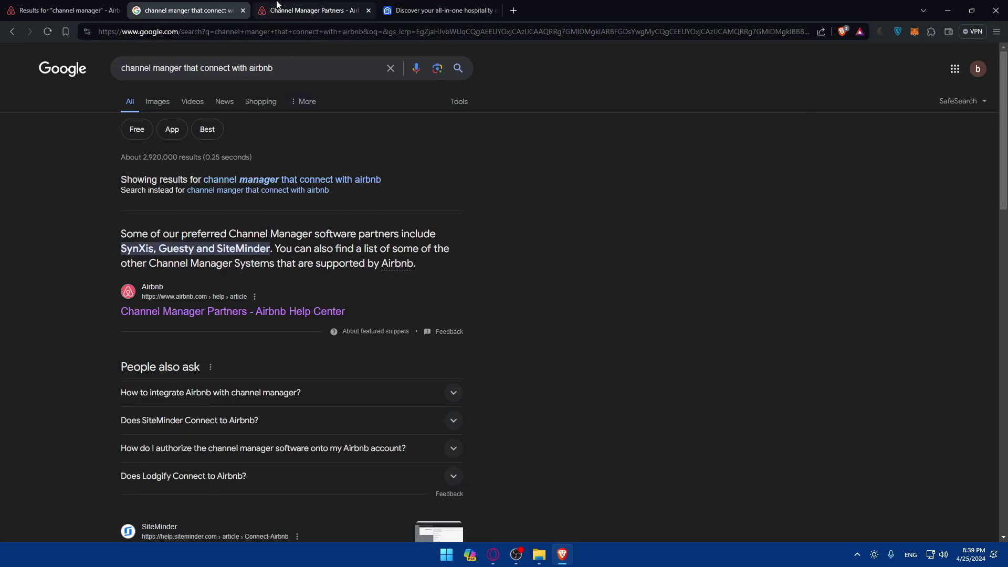
pyautogui.click(91, 5)
pyautogui.hotkey('ctrl', '3')
pyautogui.scroll(-3, 322, 250)
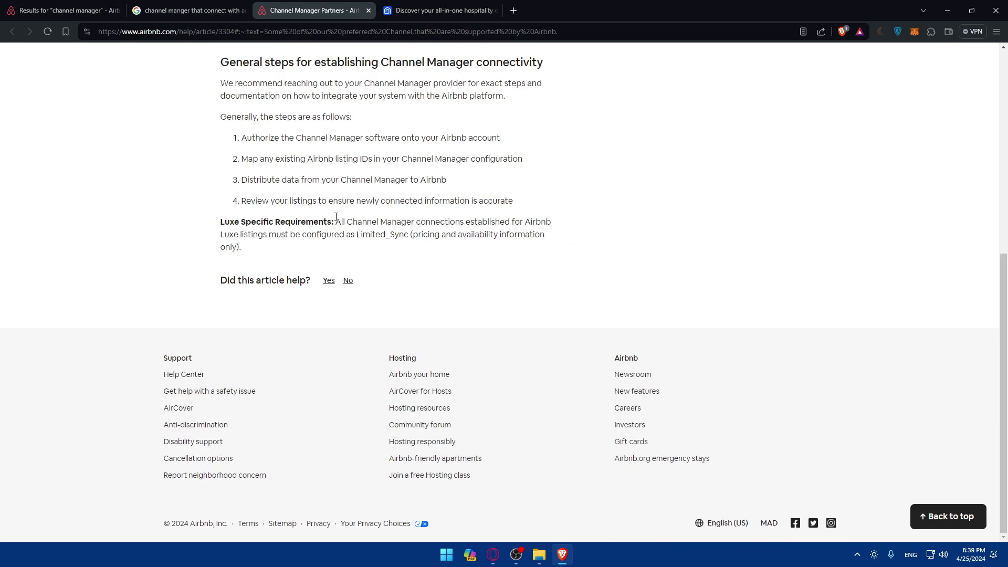
pyautogui.scroll(7, 322, 250)
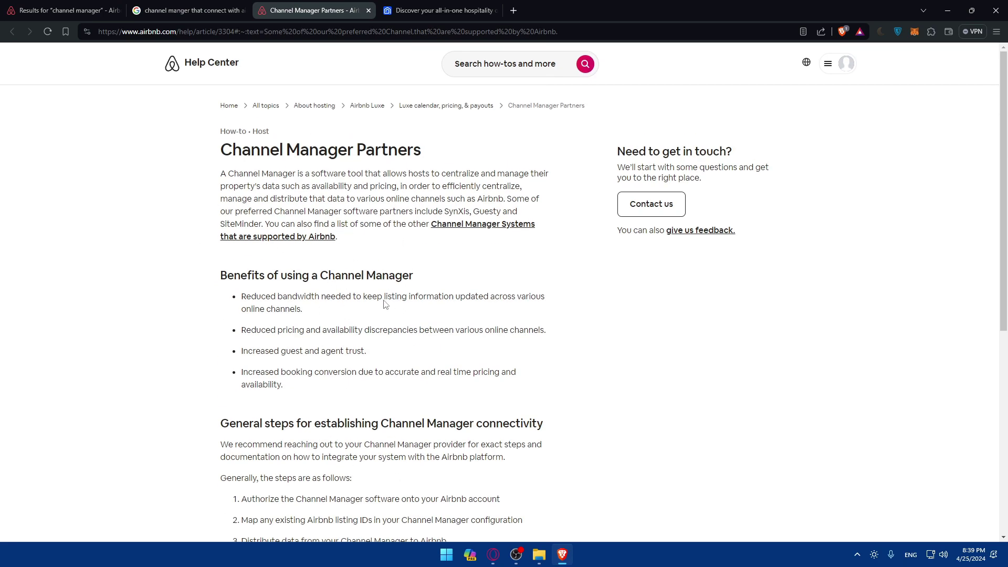
# Search the Help Center for 'how to connect guestly to airbnb'.
pyautogui.click(481, 65)
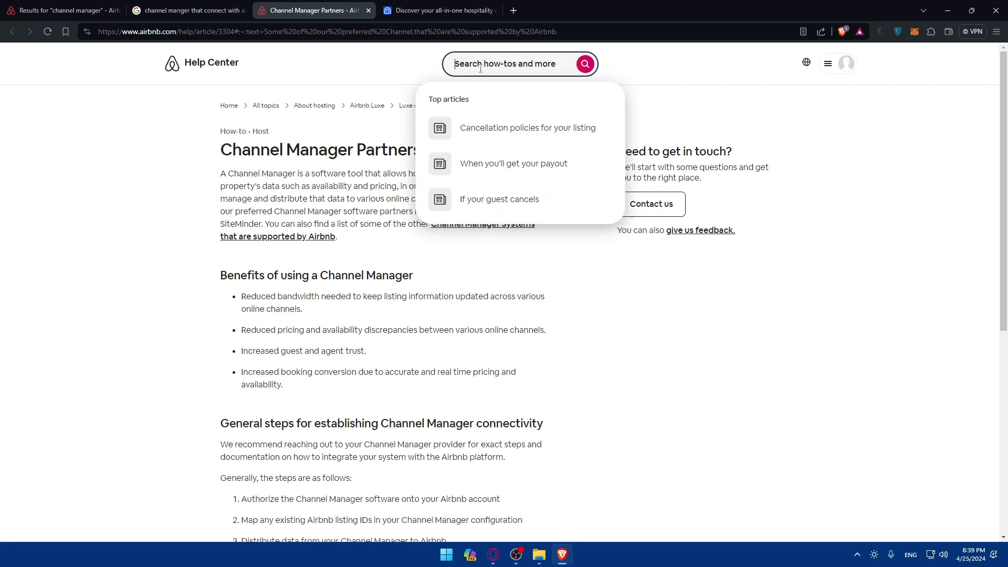
pyautogui.write('how')
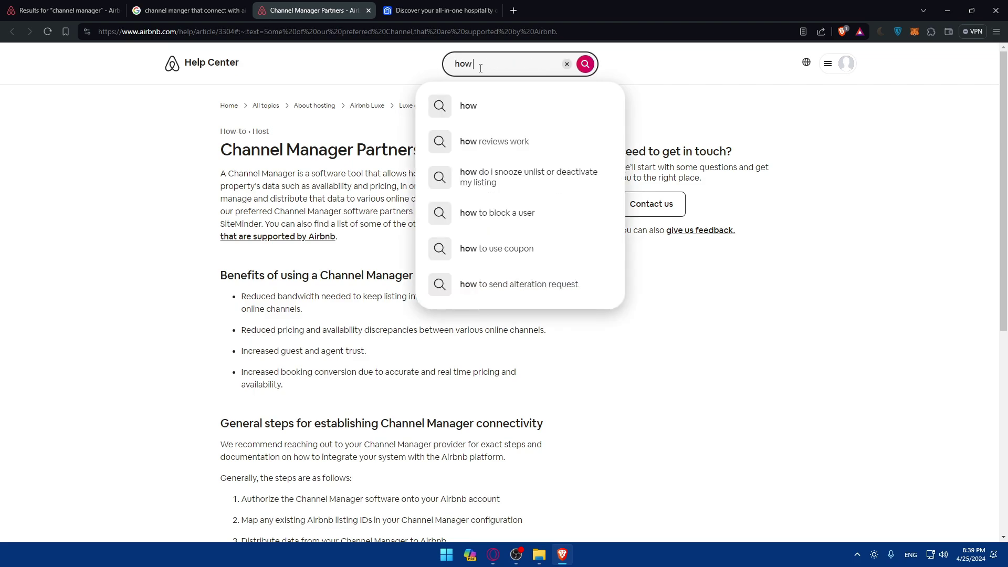
pyautogui.write(' to connect')
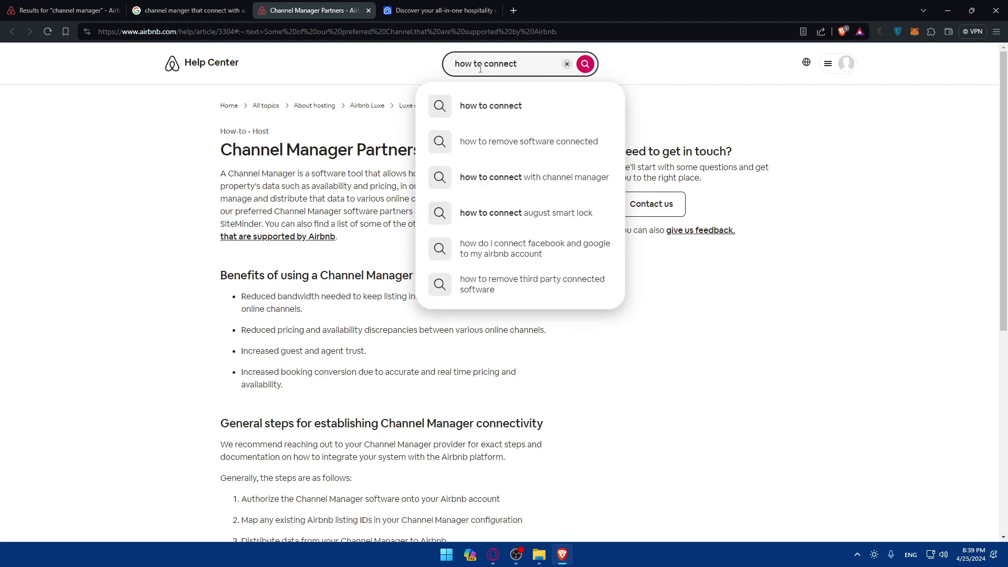
pyautogui.click(418, 19)
pyautogui.click(315, 11)
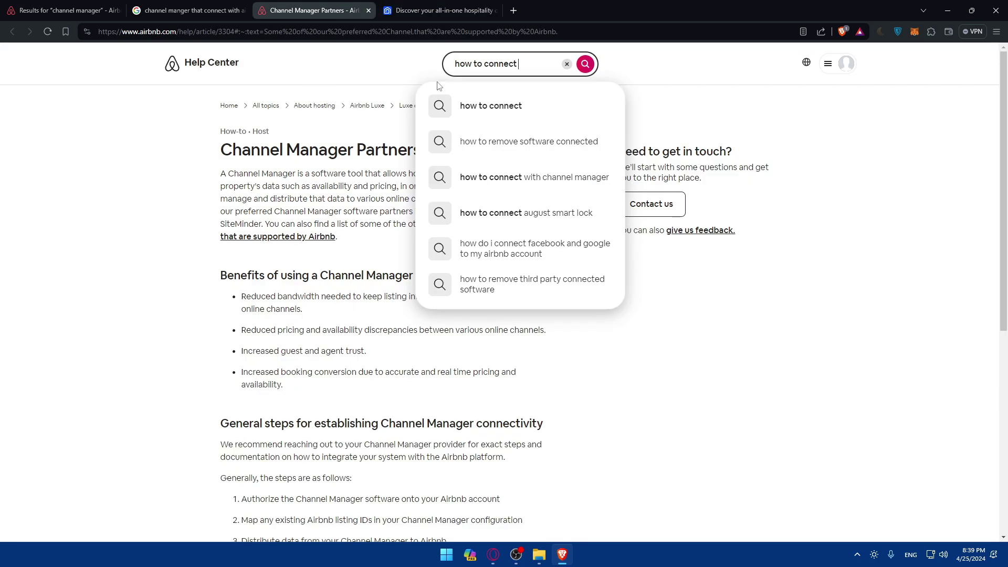
pyautogui.write('guest')
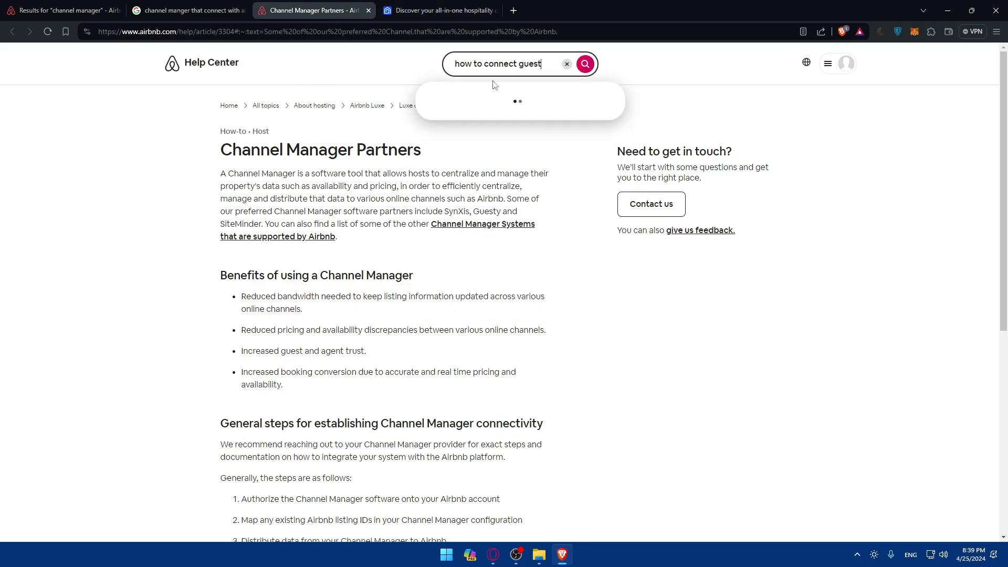
pyautogui.write('ly')
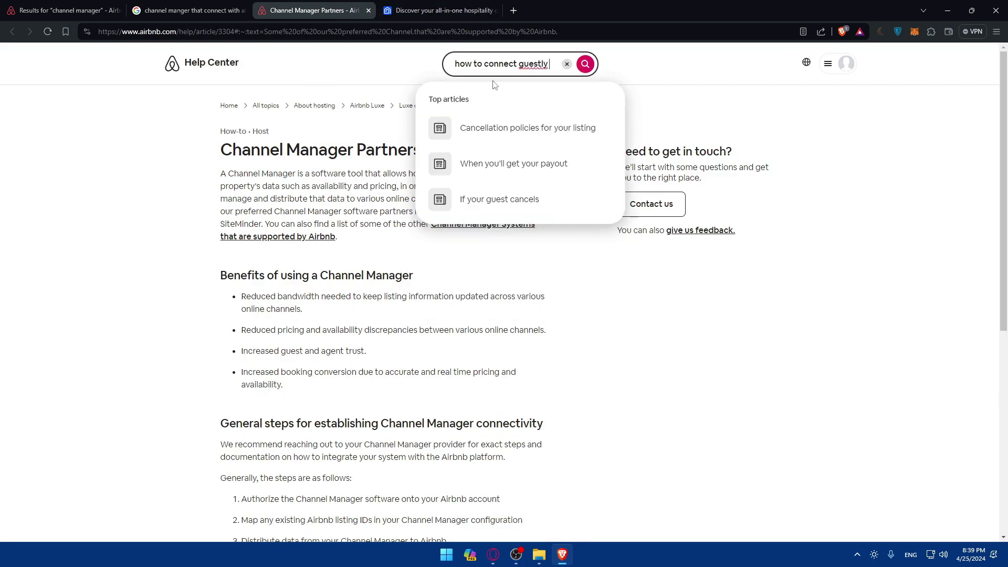
pyautogui.write(' to airbnb')
pyautogui.press('Return')
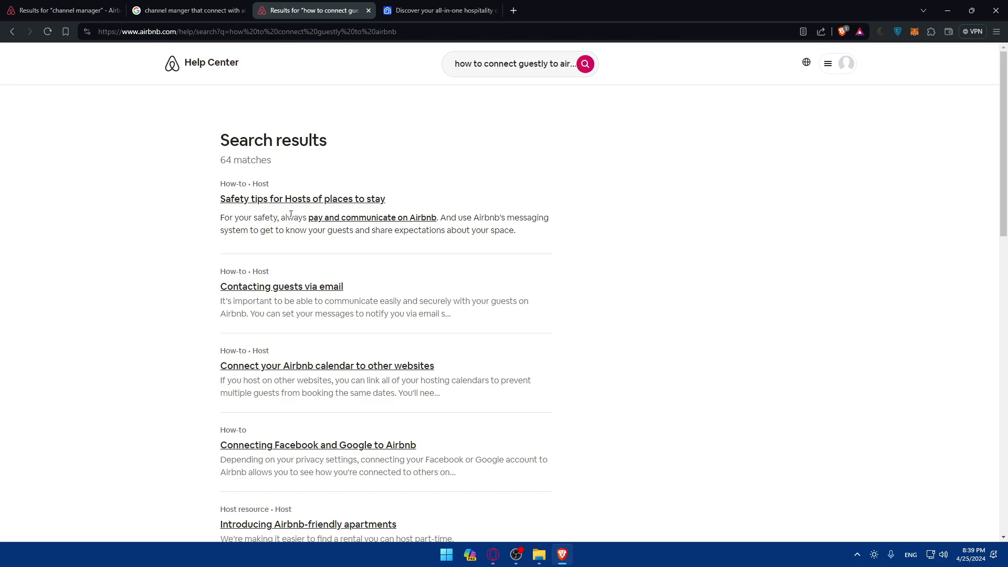
# Correct the search query's spelling to 'how to connect guesty to airbnb'.
pyautogui.scroll(-2, 288, 229)
pyautogui.scroll(2, 299, 215)
pyautogui.click(442, 10)
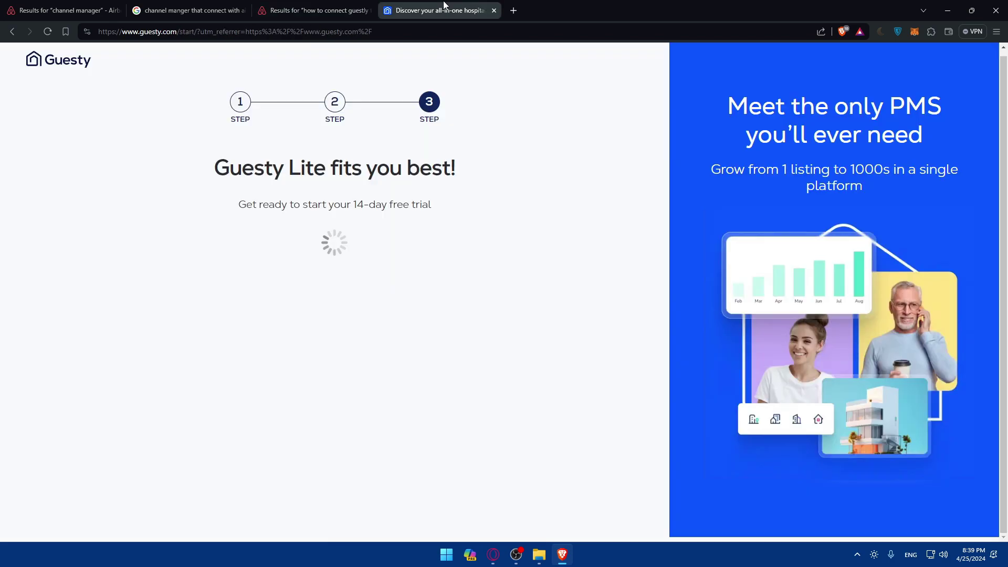
pyautogui.click(358, 13)
pyautogui.click(545, 66)
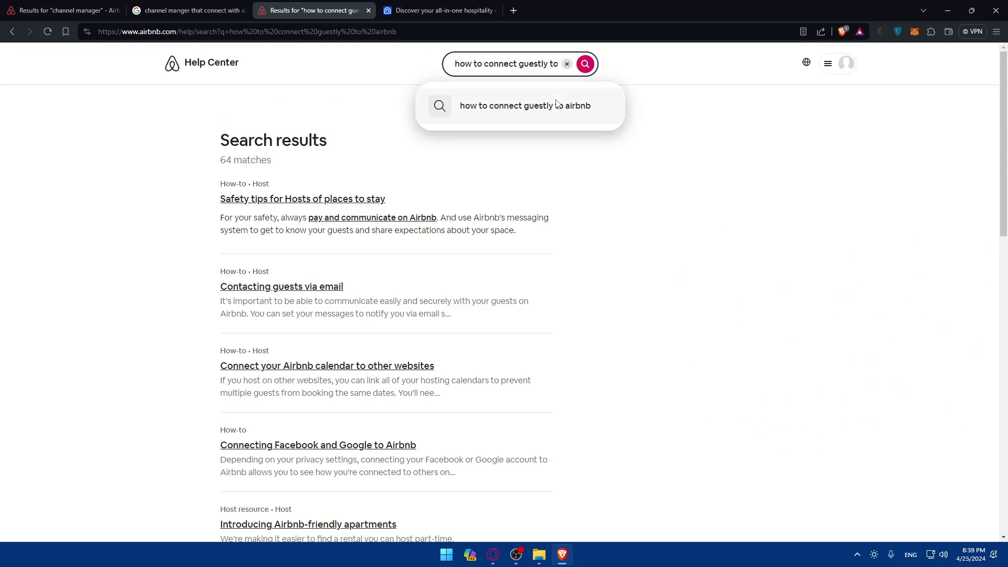
pyautogui.press('BackSpace')
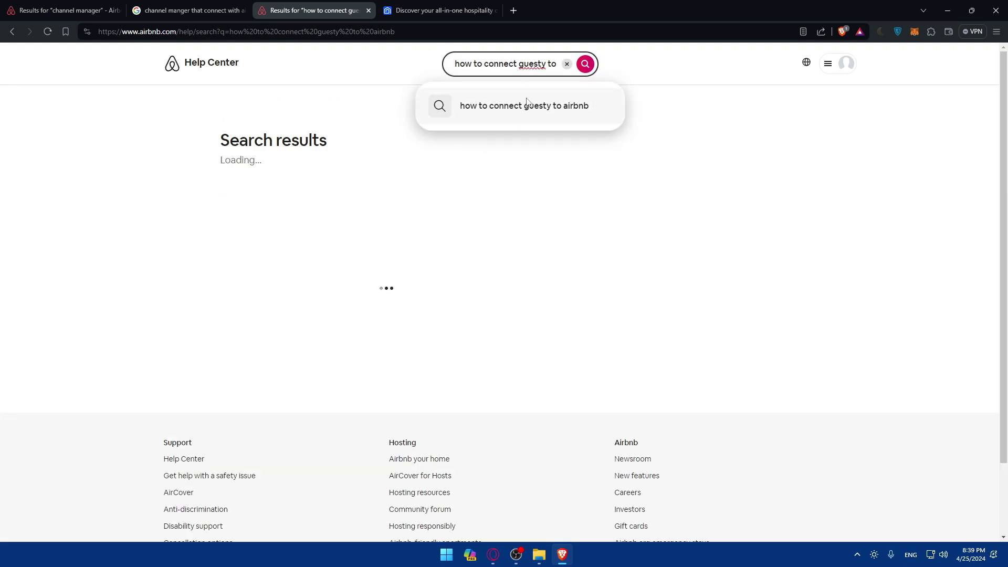
pyautogui.click(365, 192)
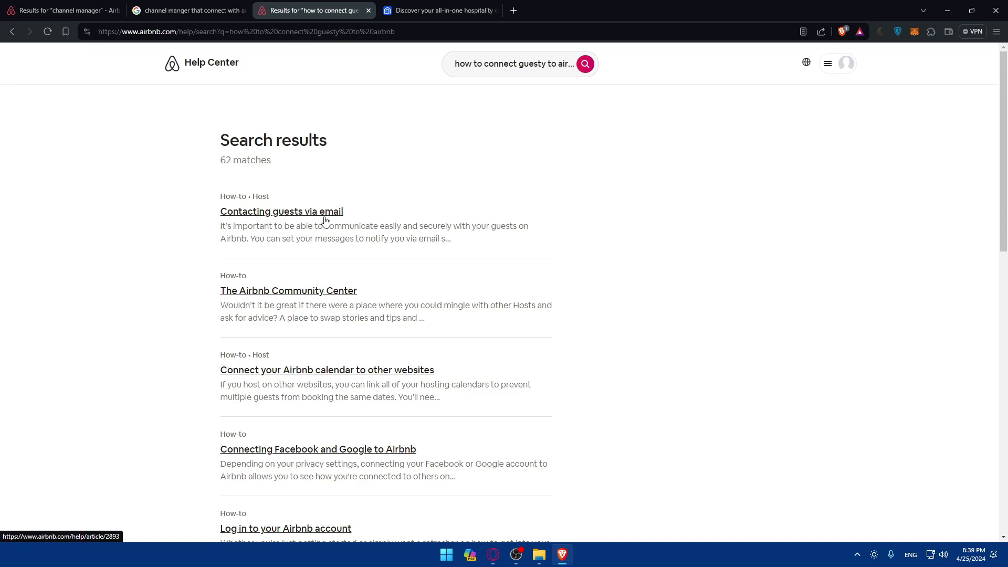
# Scroll through the 62 matching help articles.
pyautogui.scroll(-2, 310, 226)
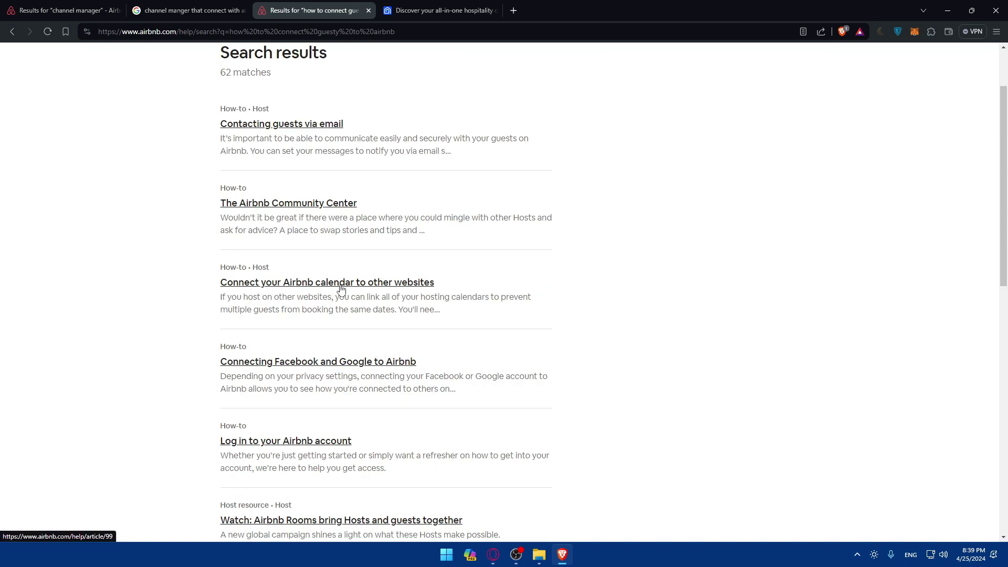
pyautogui.scroll(-2, 386, 290)
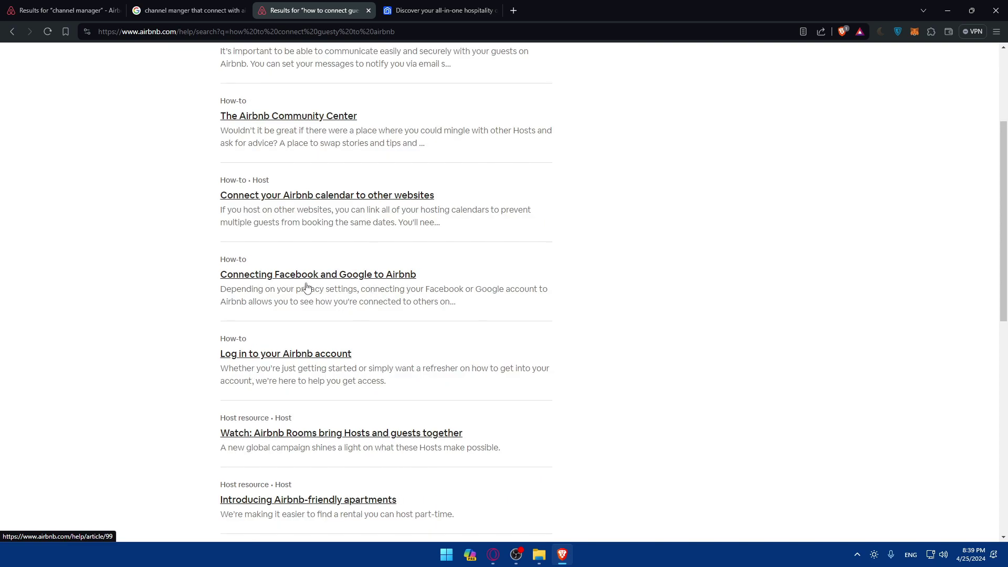
pyautogui.scroll(-2, 283, 297)
pyautogui.scroll(-5, 267, 346)
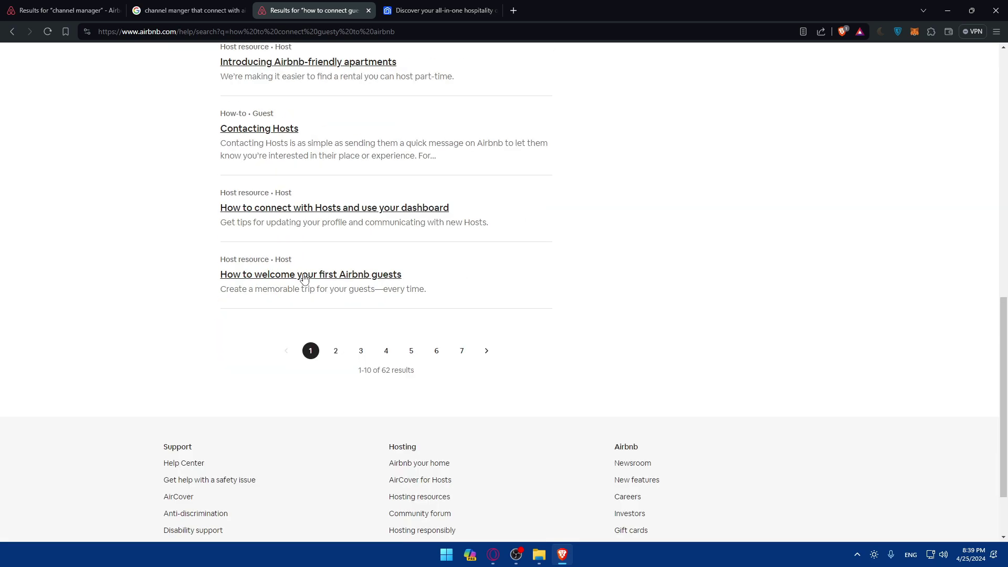
pyautogui.scroll(10, 306, 276)
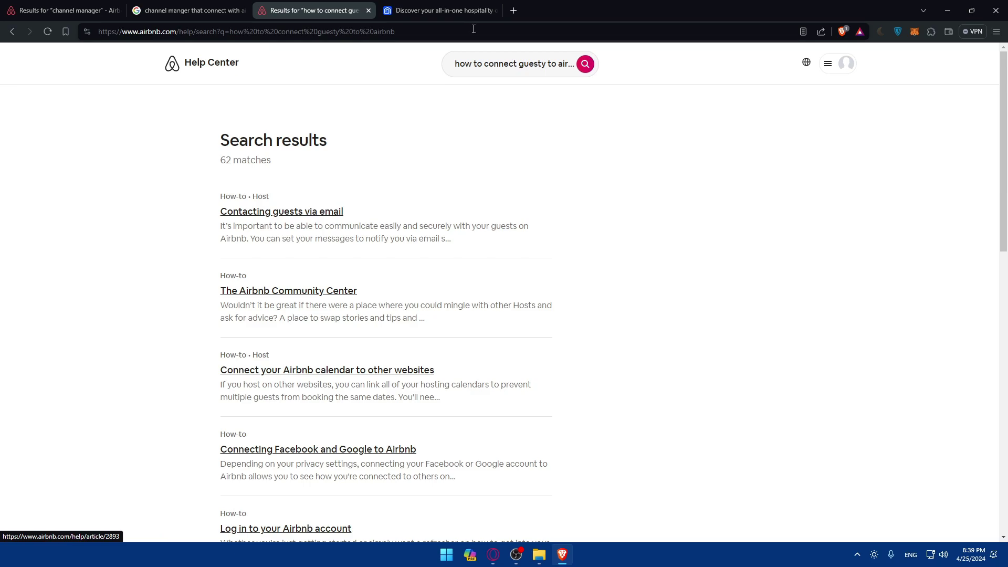
# Close the Guesty search, Guesty sign-up and Google tabs, keeping the 57-match channel manager results.
pyautogui.click(368, 11)
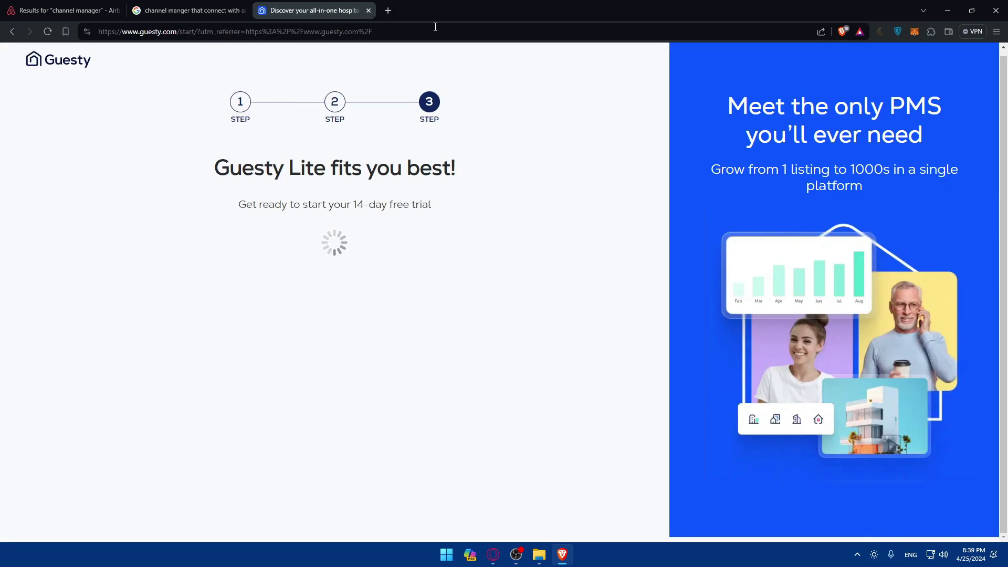
pyautogui.click(368, 11)
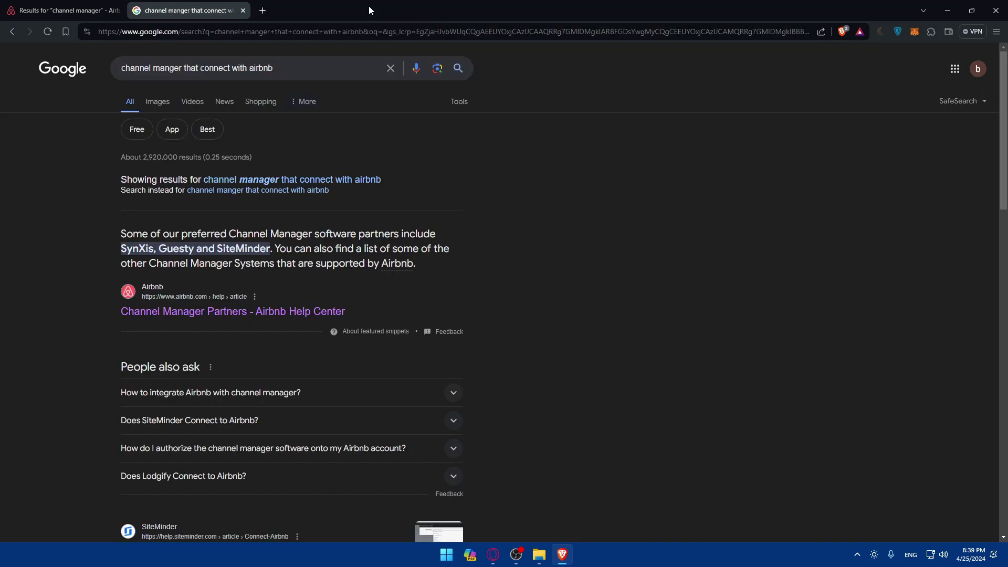
pyautogui.click(243, 10)
pyautogui.scroll(5, 230, 164)
pyautogui.scroll(3, 230, 164)
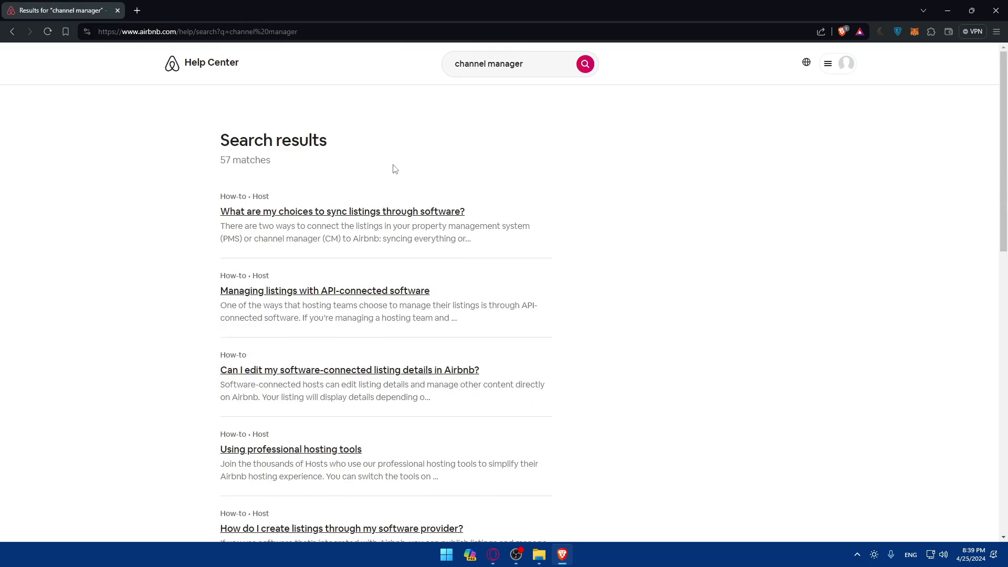